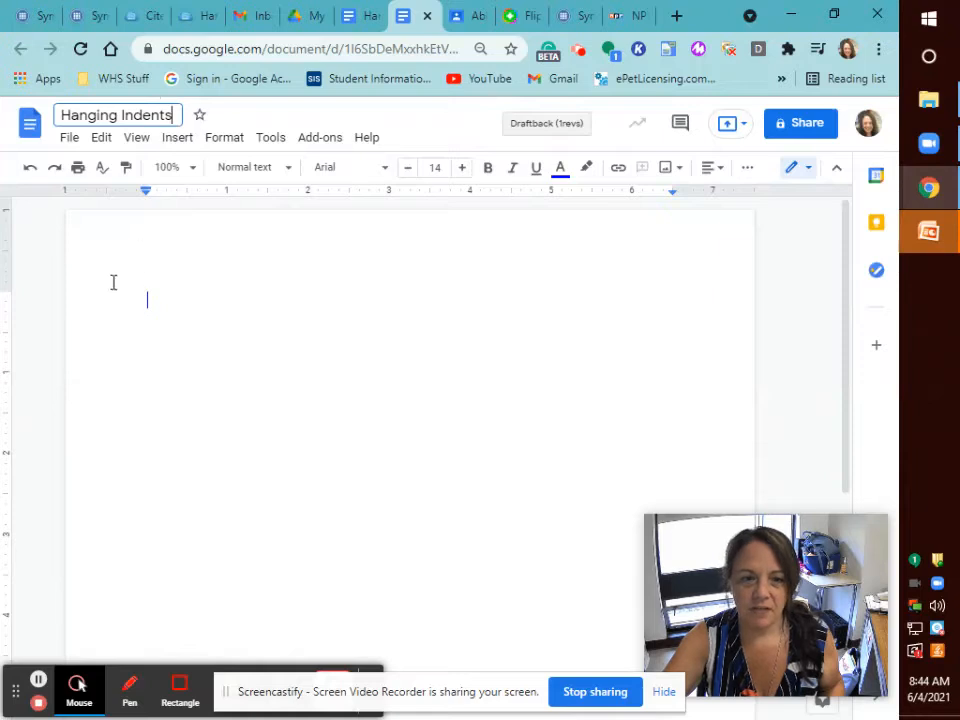
Set the text colour to black using the toolbar colour picker.
click(558, 177)
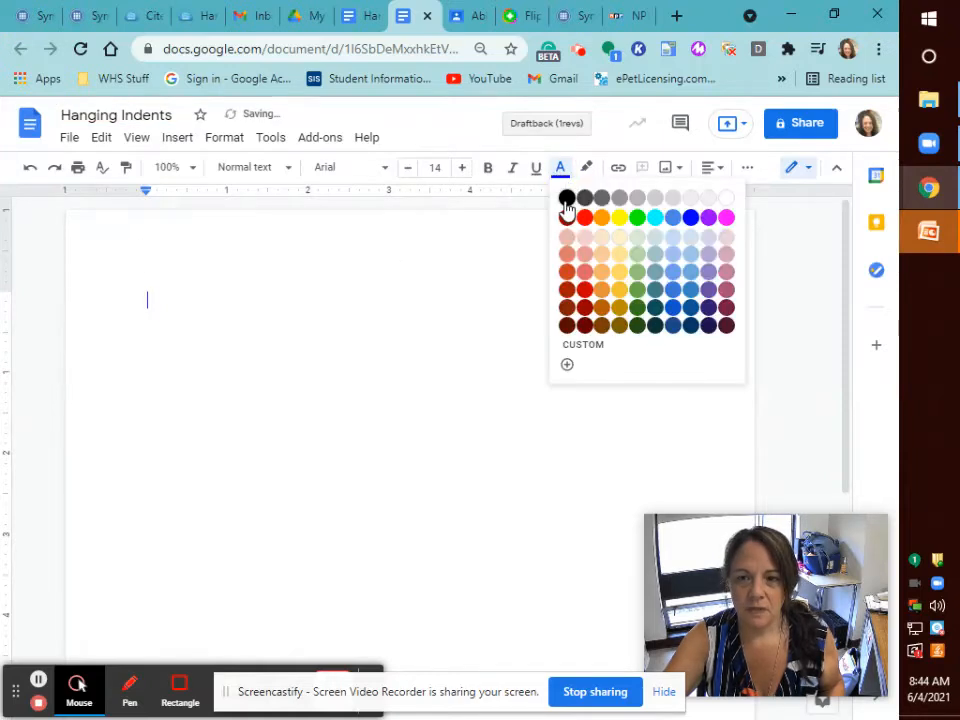
click(567, 199)
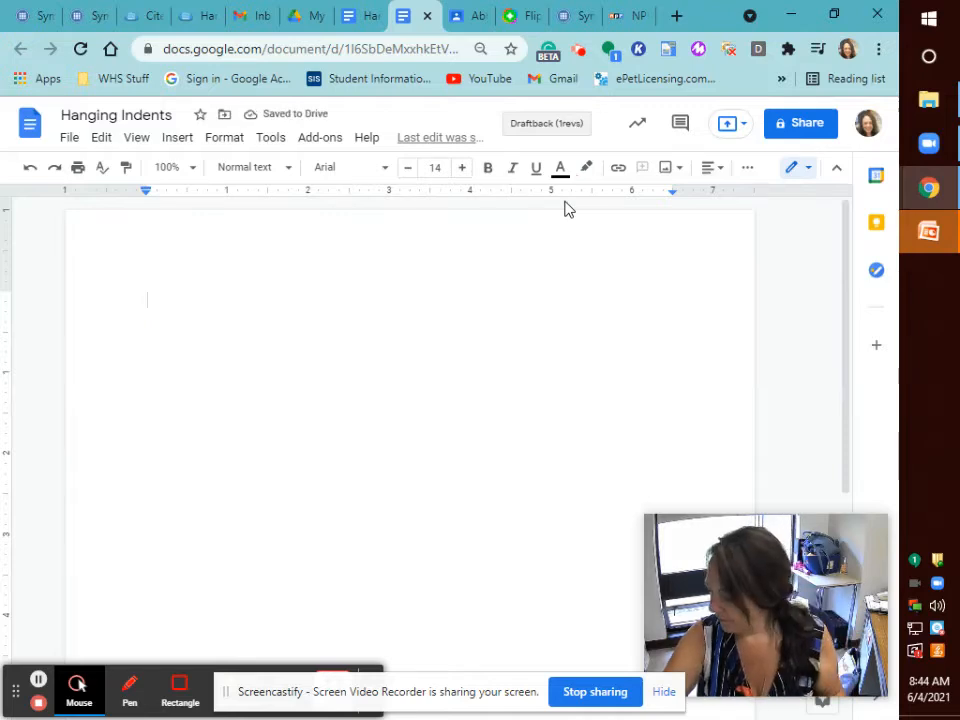
Open Format > Align & indent > Indentation options for the paragraph.
click(226, 138)
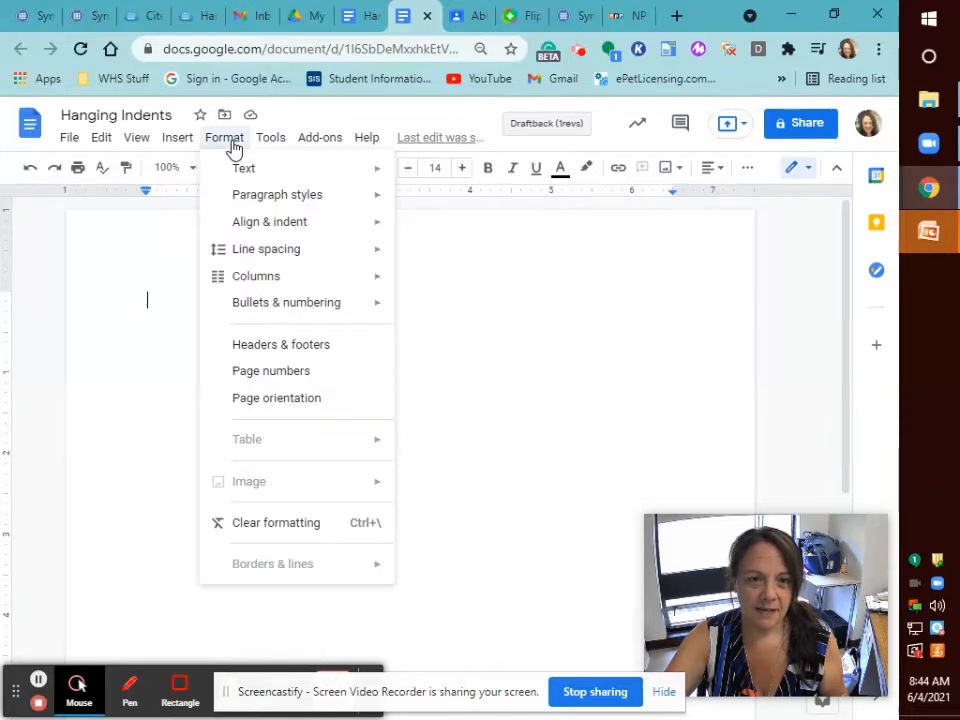
mouse_move(266, 232)
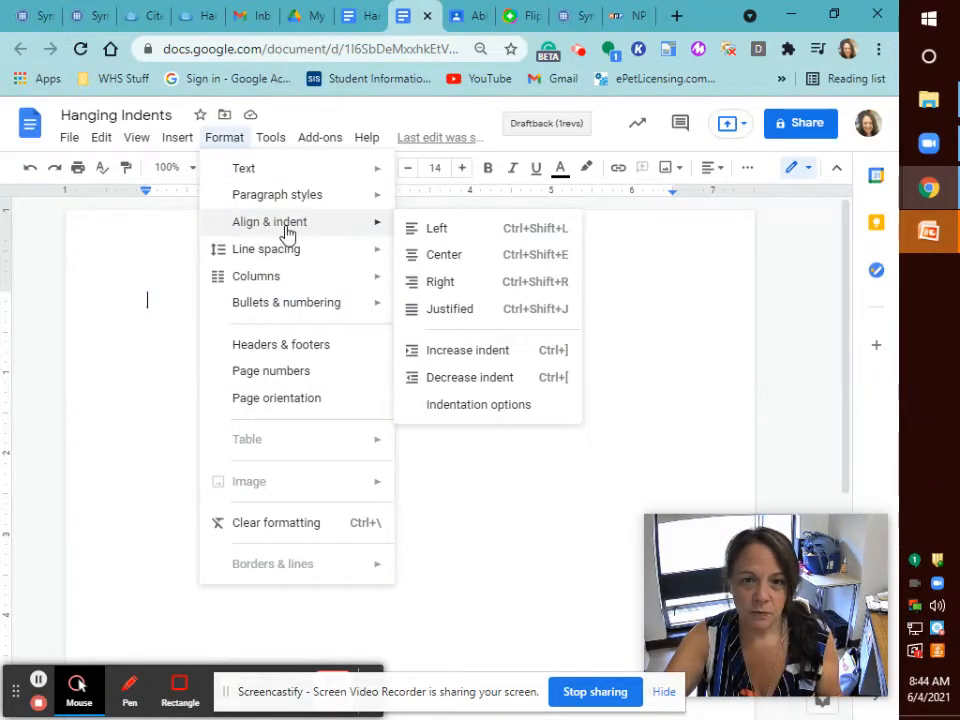
click(462, 412)
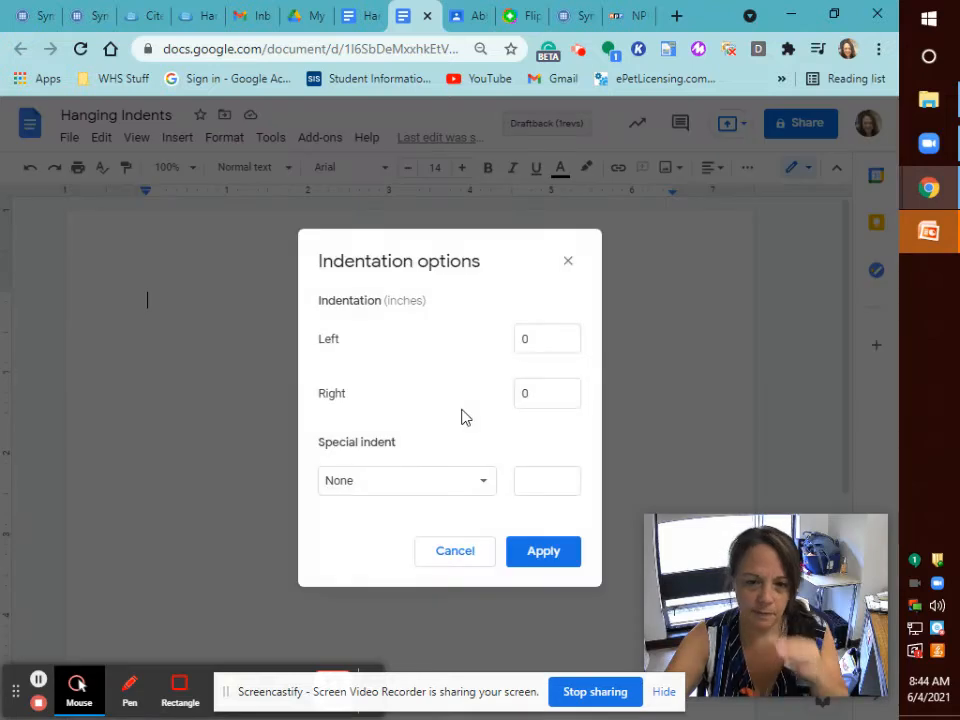
Set Special indent to Hanging at 0.5 inches and apply it.
click(487, 482)
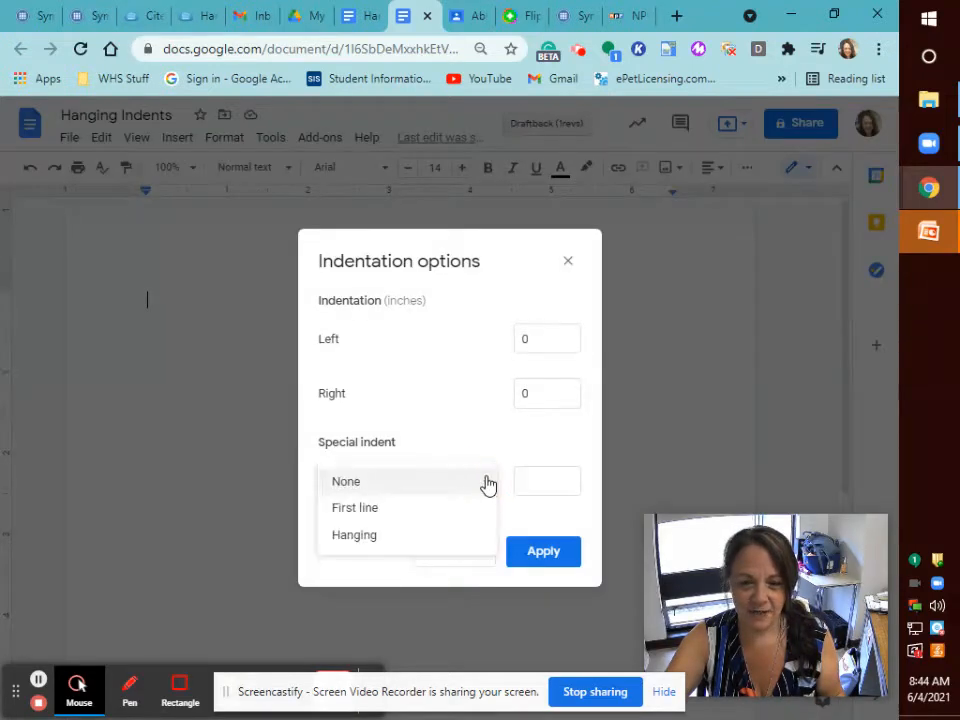
click(356, 540)
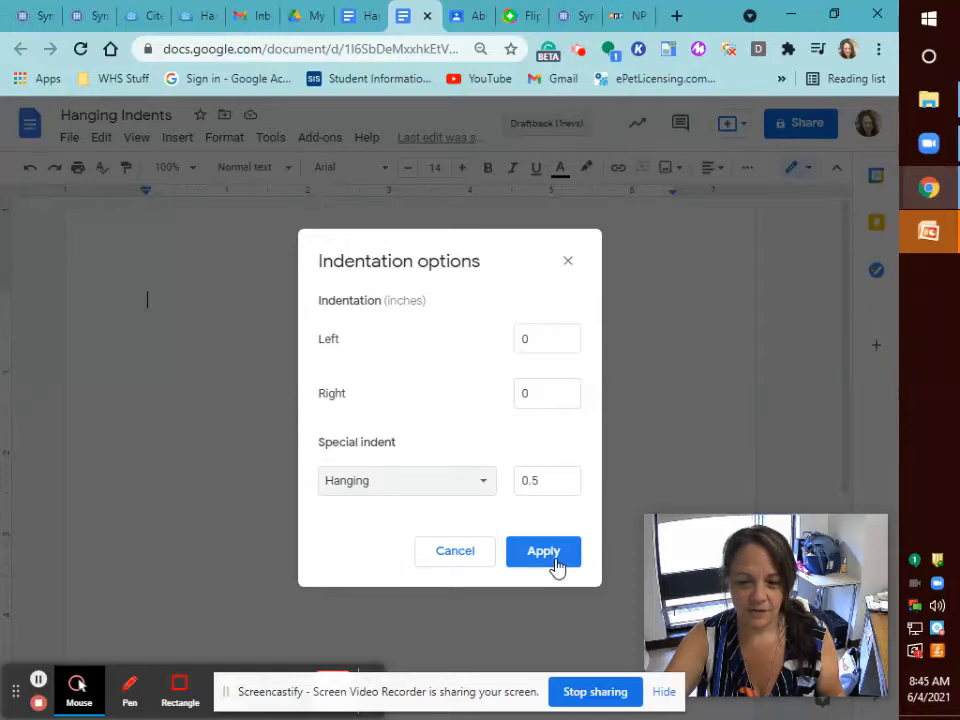
click(556, 563)
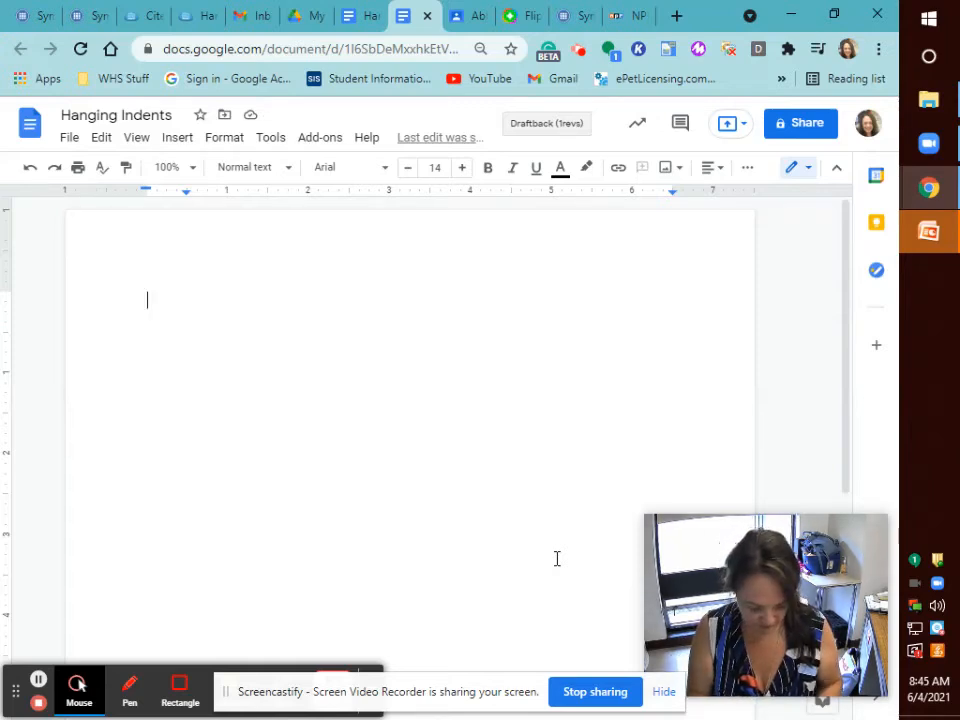
Type the author's name, the quoted title "How to Create A Hanging Indent." and the journal name.
text(Smith, john)
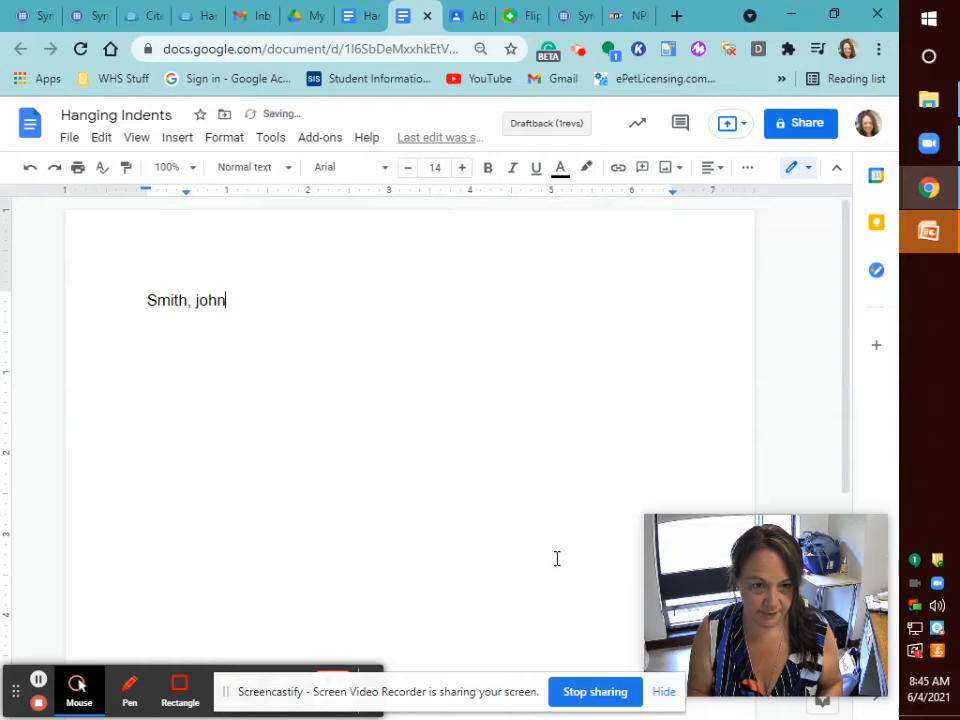
key(BackSpace)
key(BackSpace)
key(BackSpace)
key(BackSpace)
text(John)
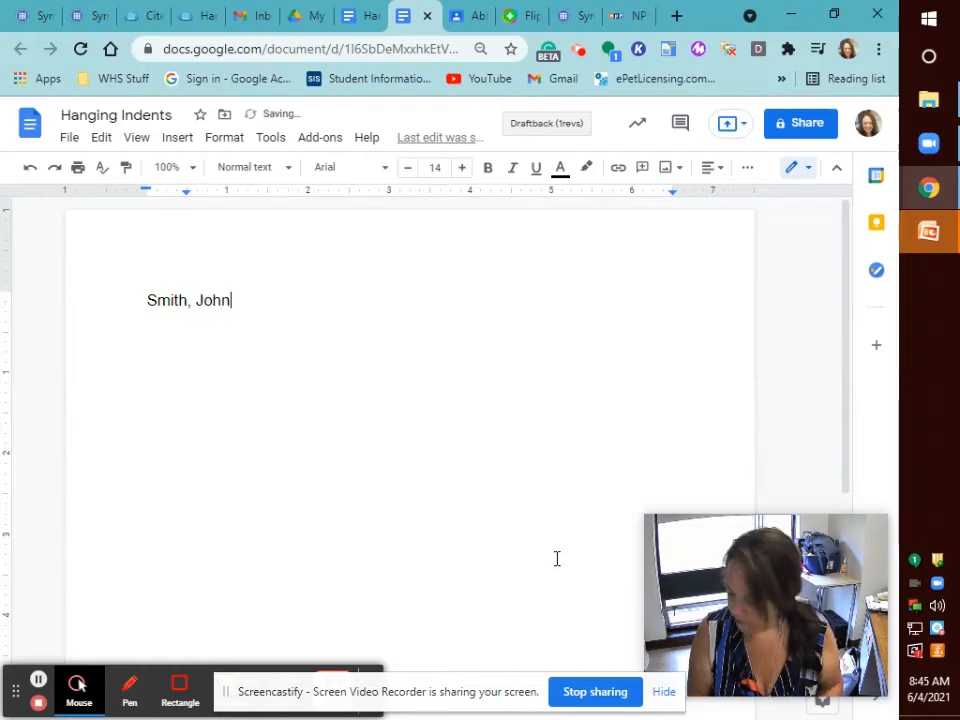
text(.)
text( "How )
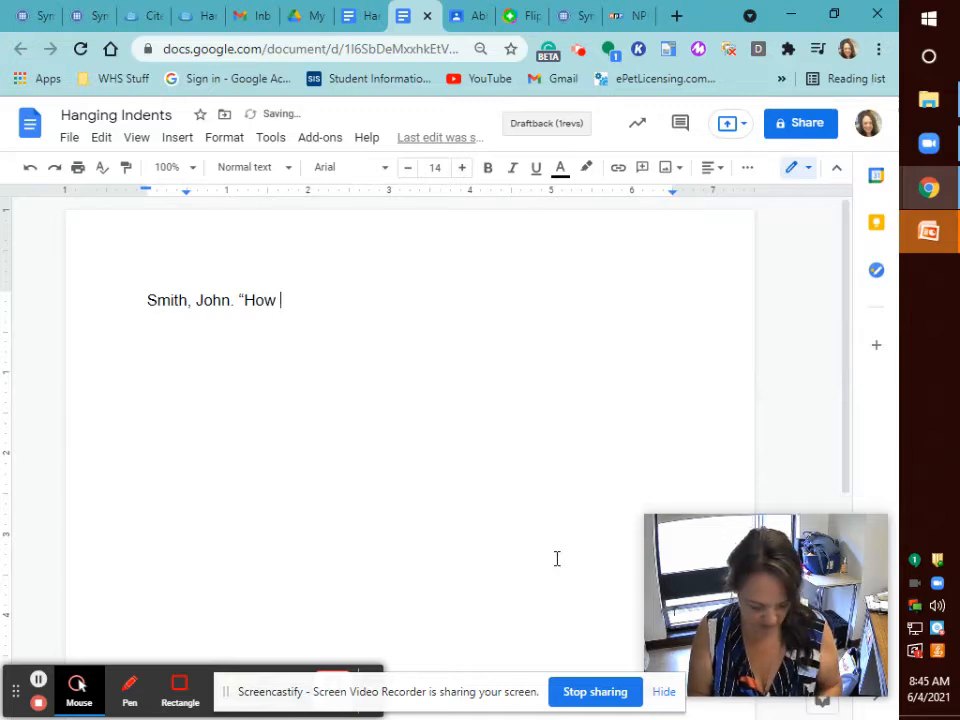
text(to Create A)
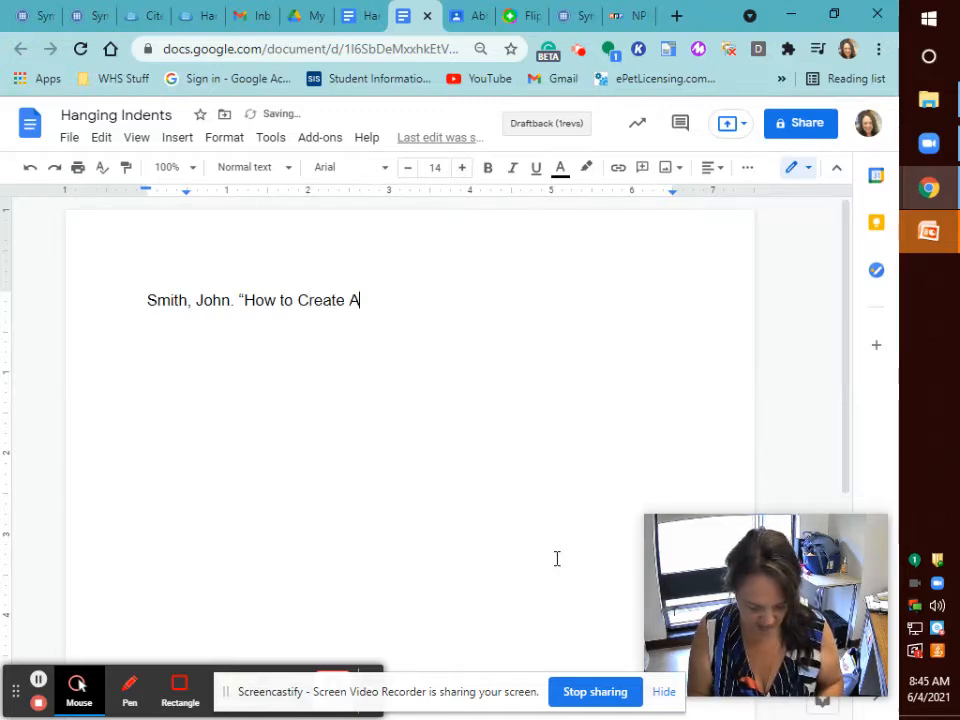
text( Ha)
text(nging I)
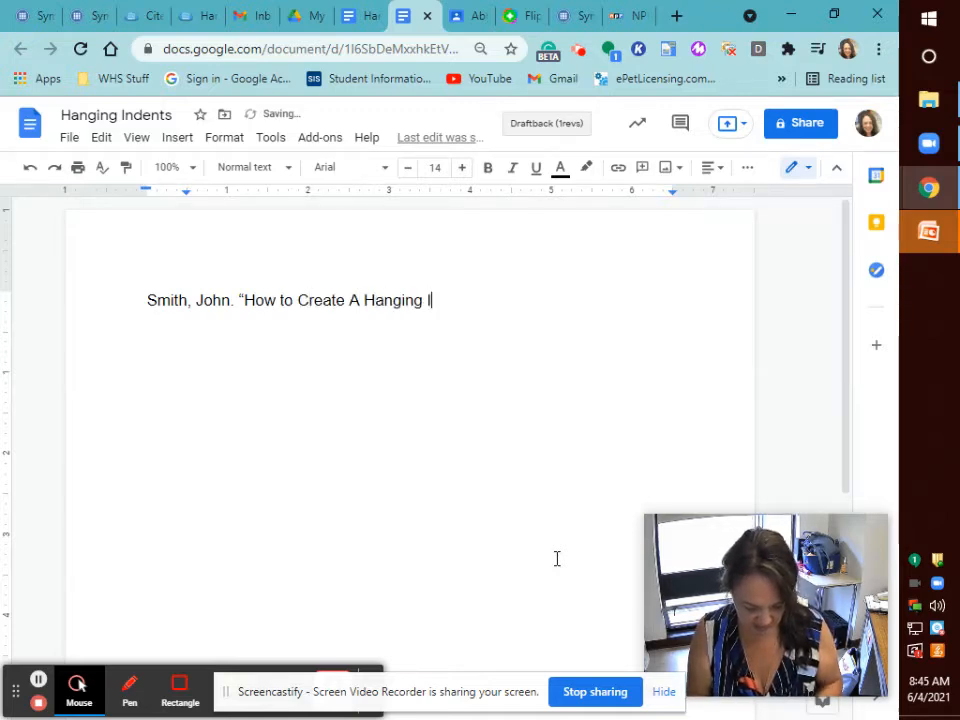
text(ndent.")
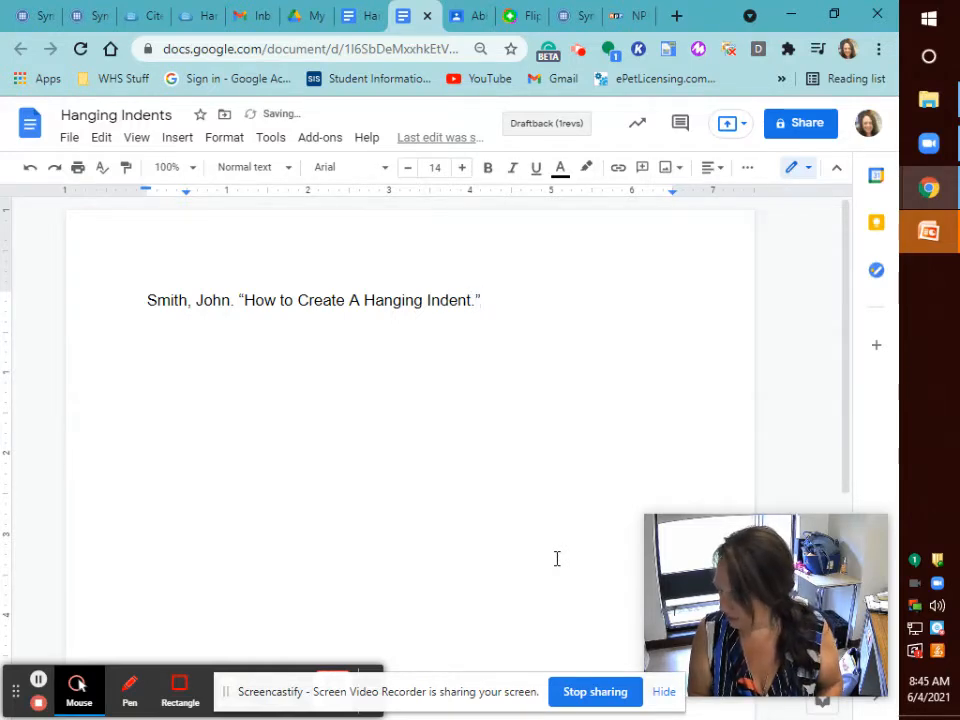
text( J)
text(our)
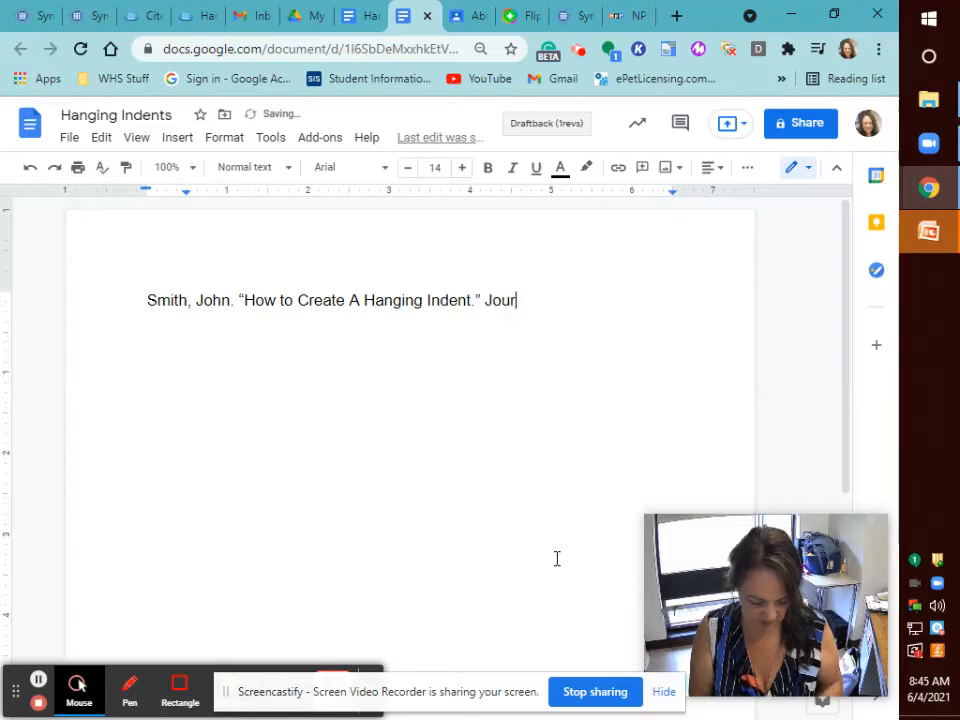
text(nal Of E)
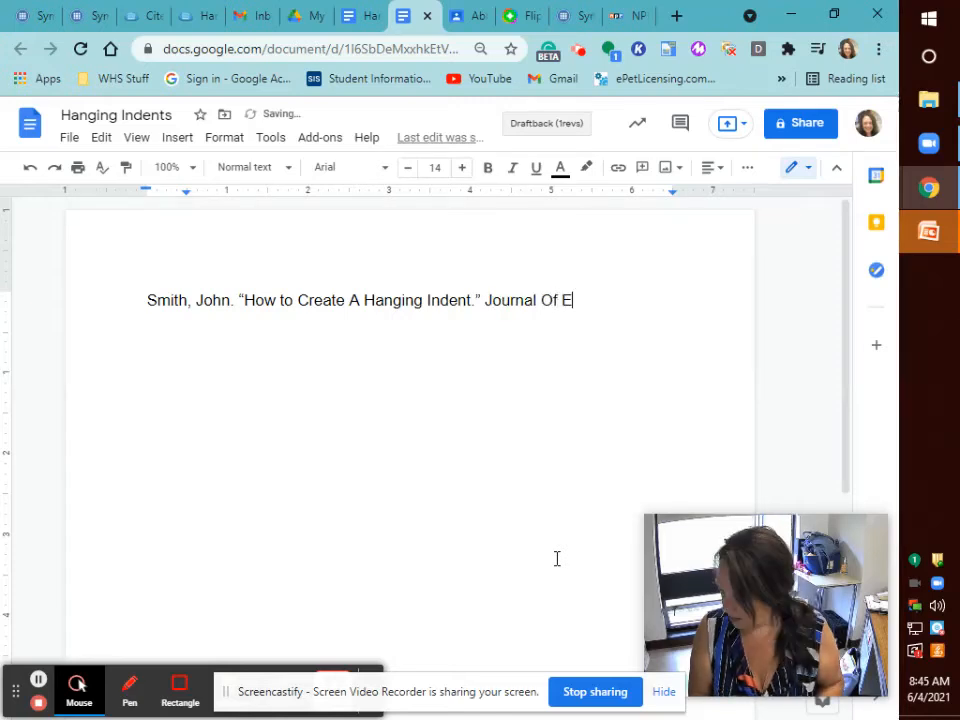
text(ver)
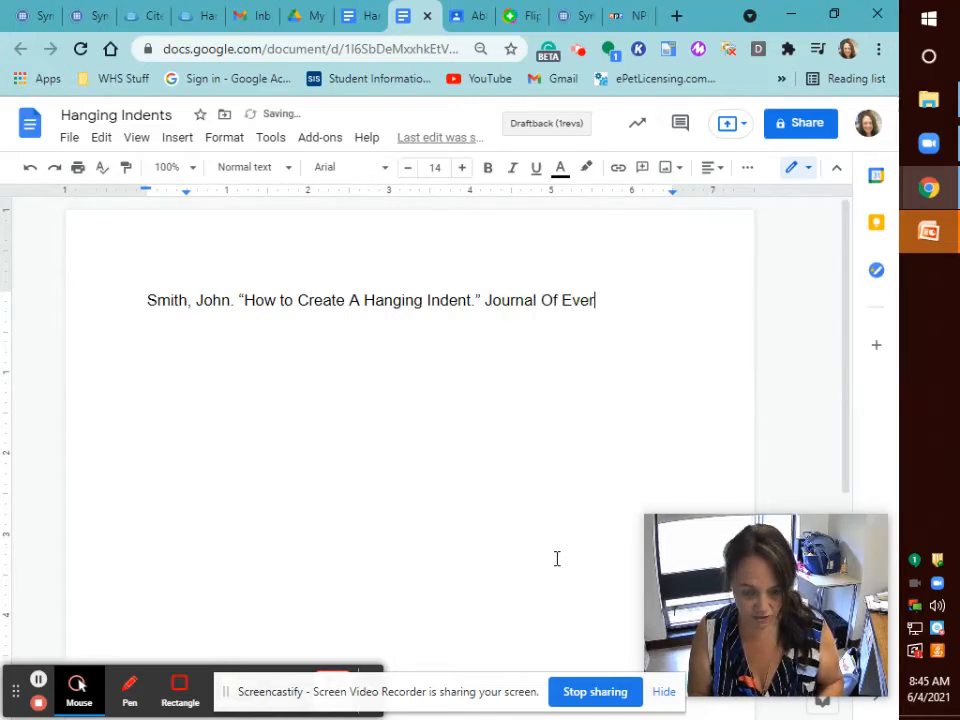
text(yt)
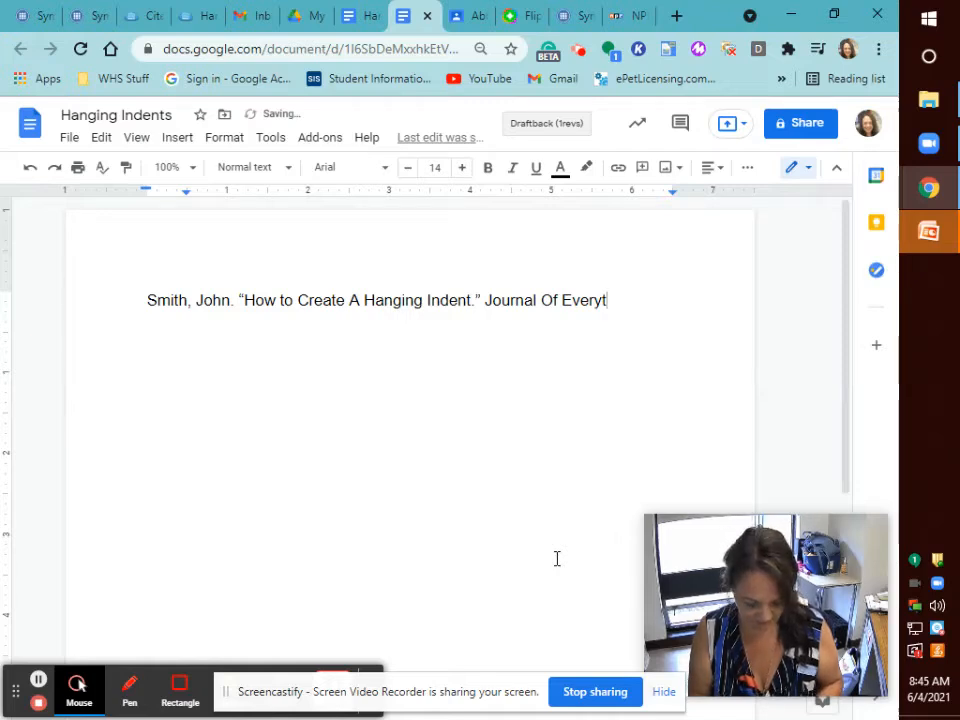
text(hing Eglish)
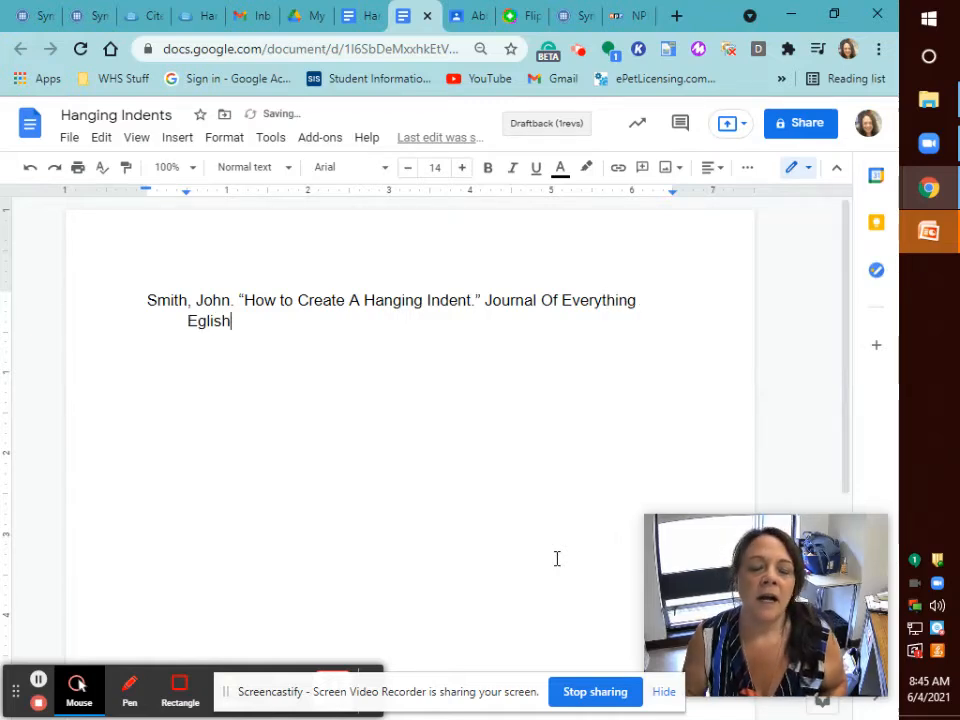
Correct the journal name to 'Journal of Everything English'.
click(552, 303)
key(BackSpace)
text(o)
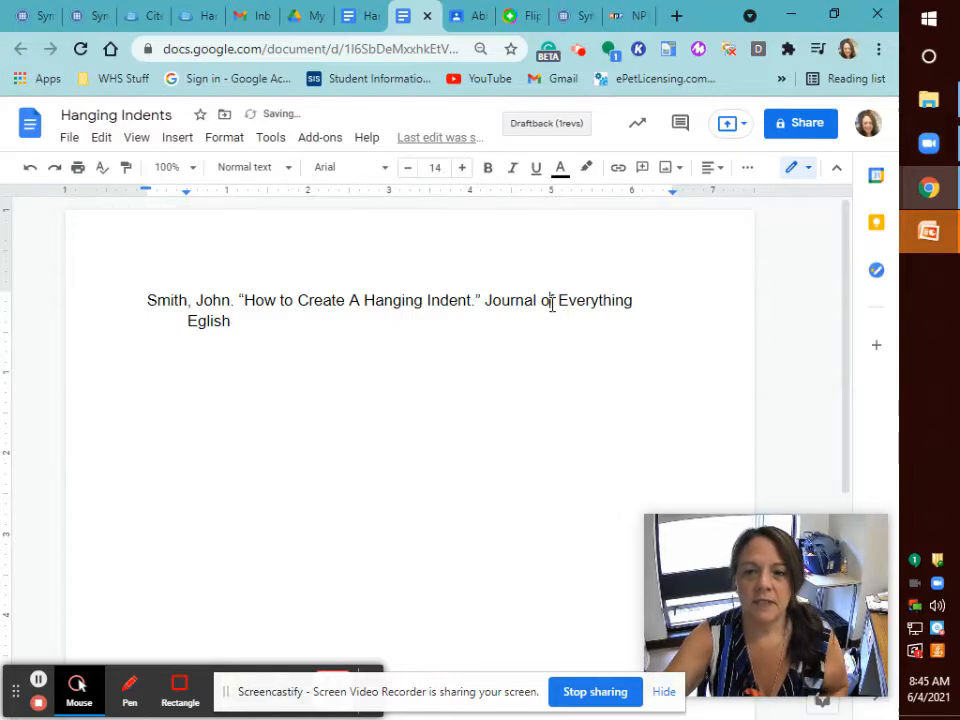
click(198, 321)
text(n)
click(198, 321)
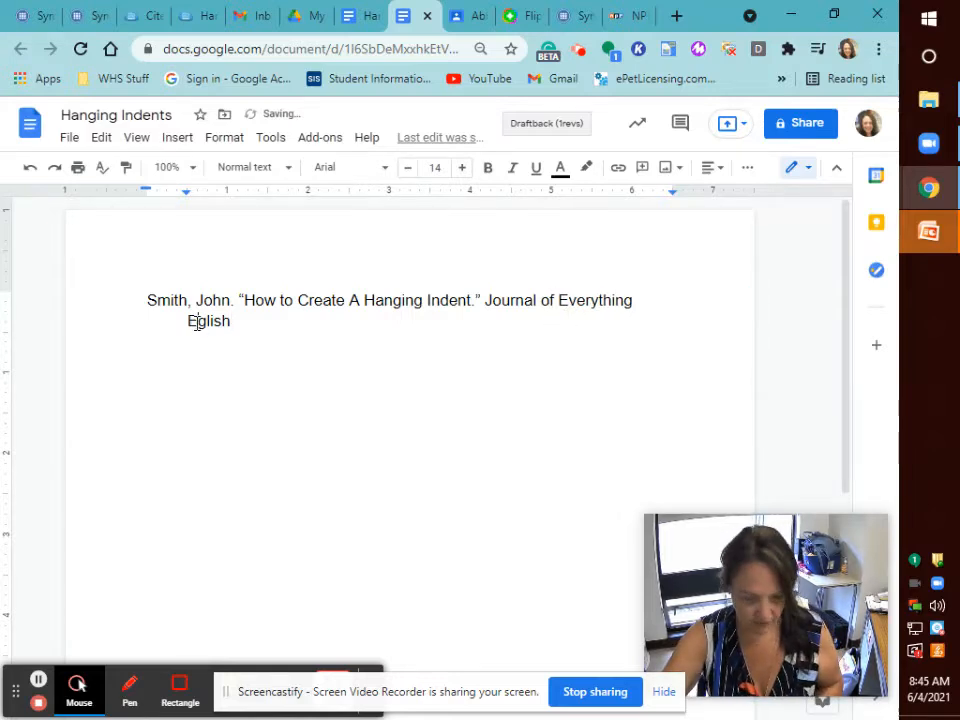
text(n)
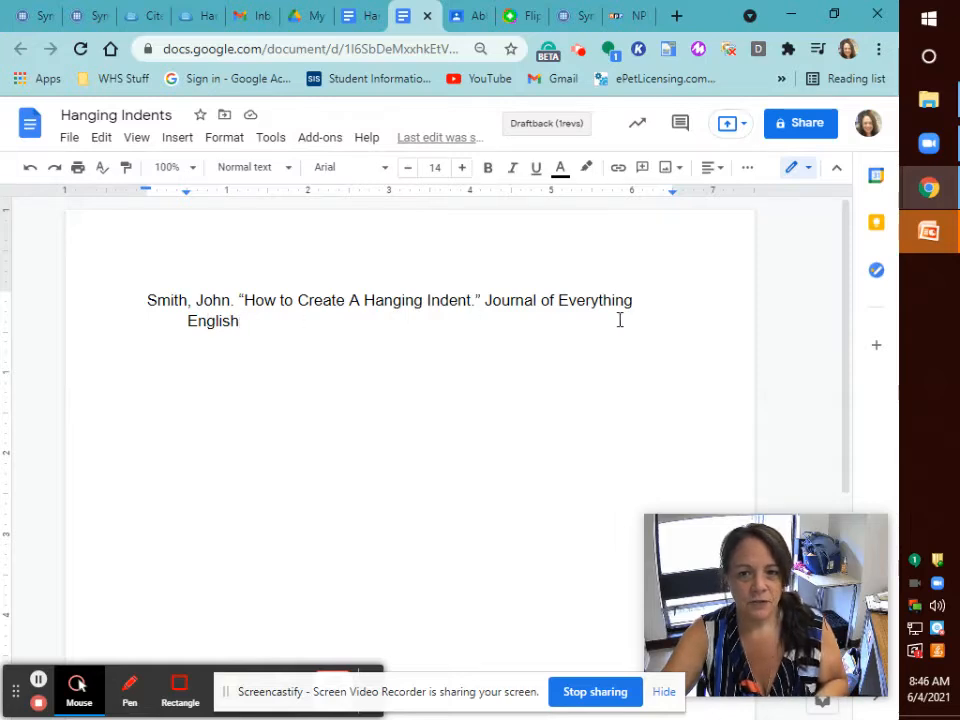
Italicise 'Journal of Everything English' and follow it with a non-italic period.
click(489, 298)
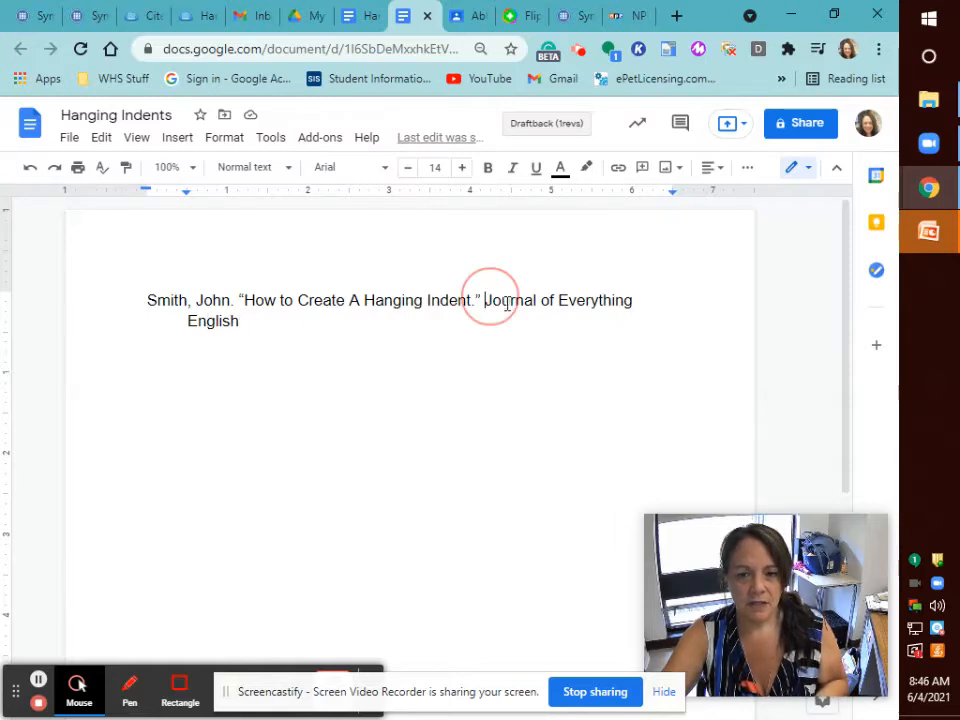
shift+click(607, 366)
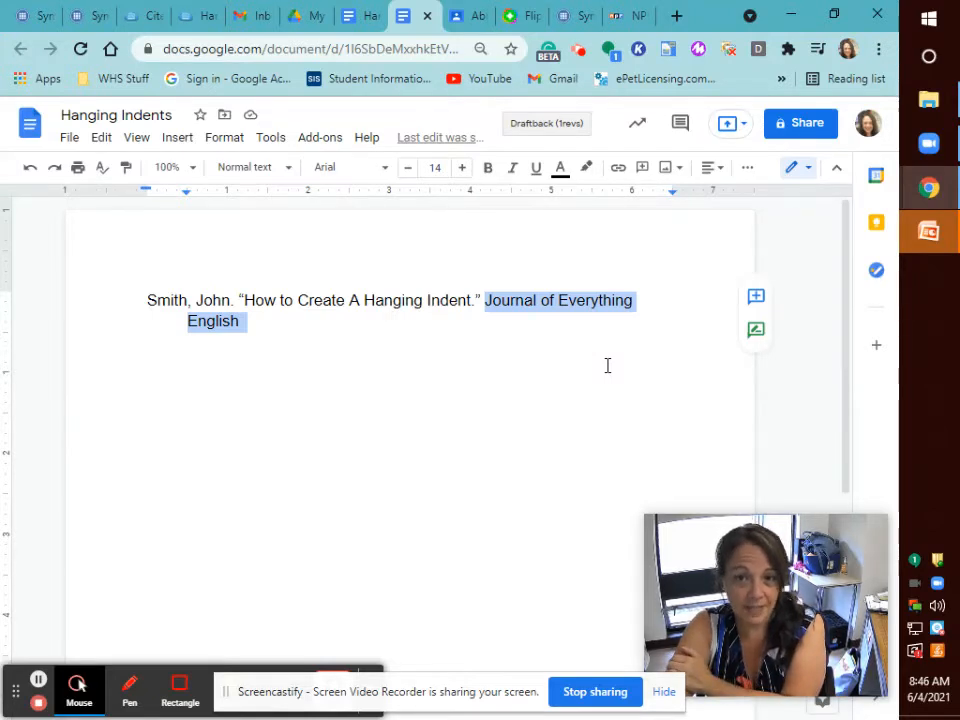
click(512, 167)
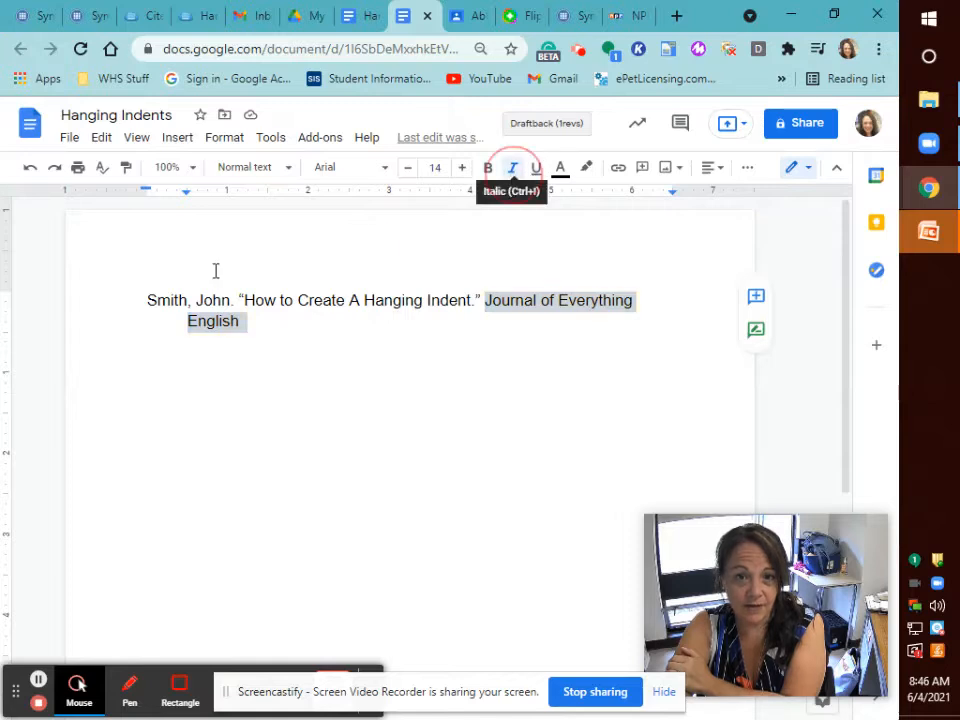
click(242, 320)
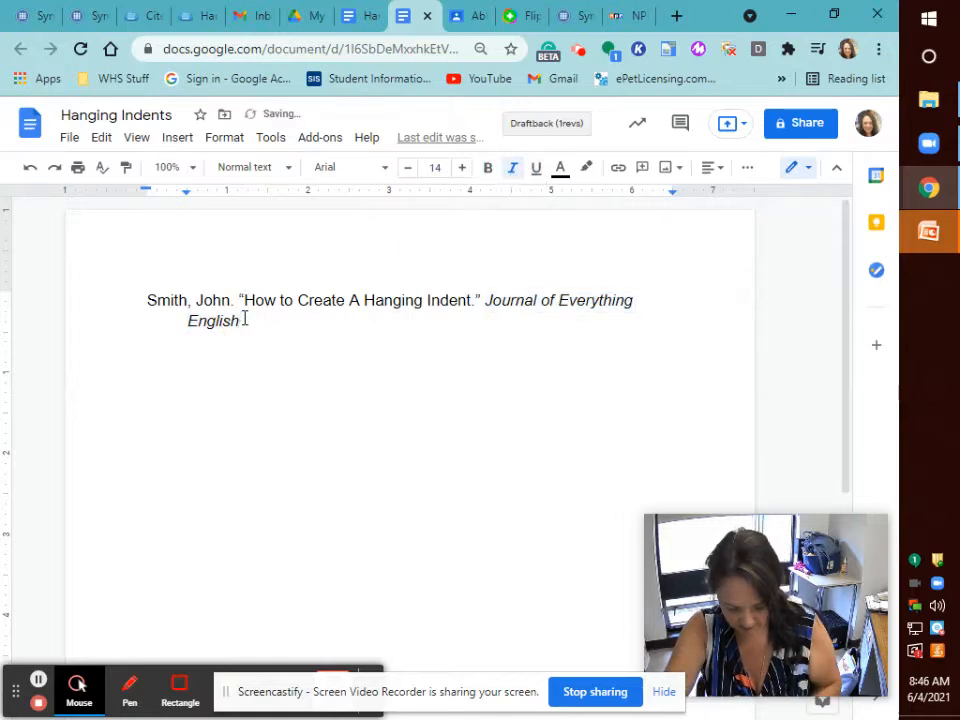
key(ctrl+i)
text(.)
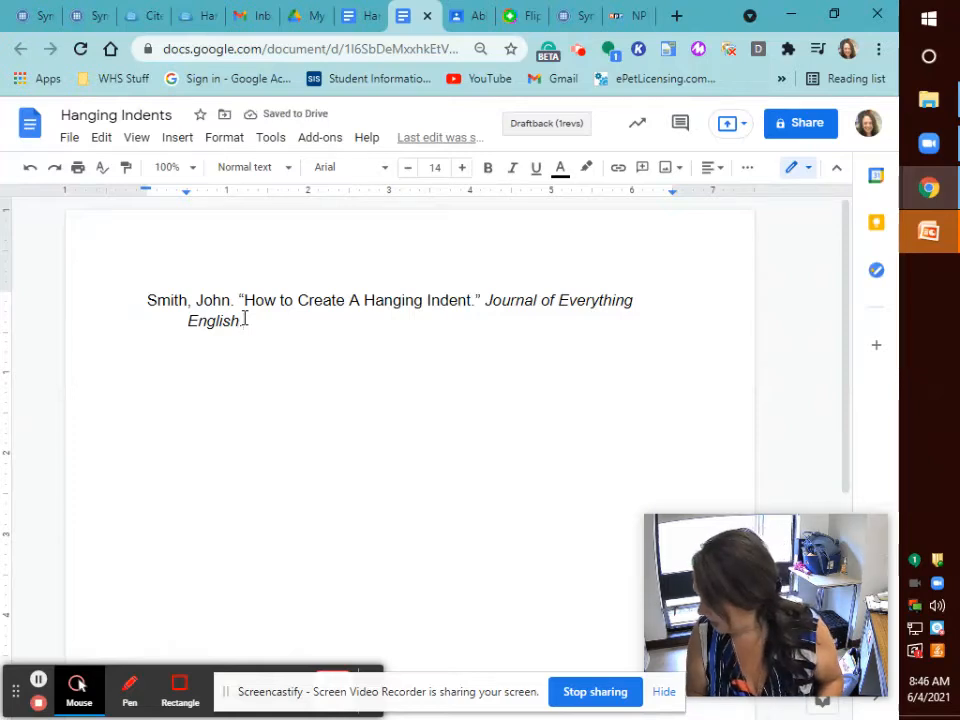
Add 'Vol 1, no 1. Sept 2020, pp 23-25', fixing 'no1' via spelling suggestion, and start EBSCOhost.
text(Vol)
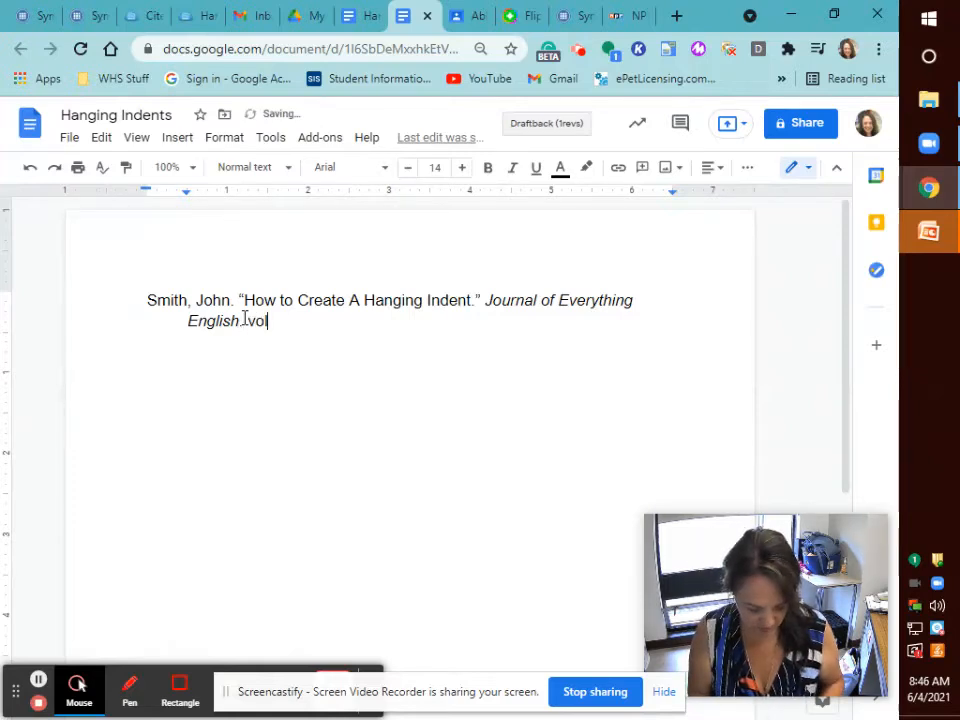
text( 1, )
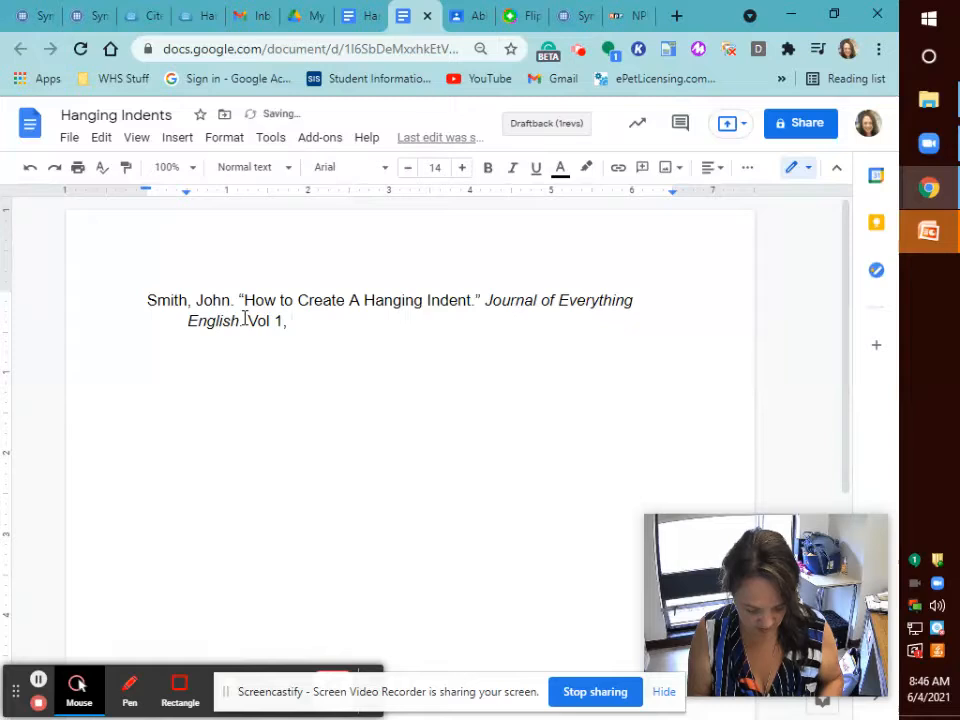
text(no)
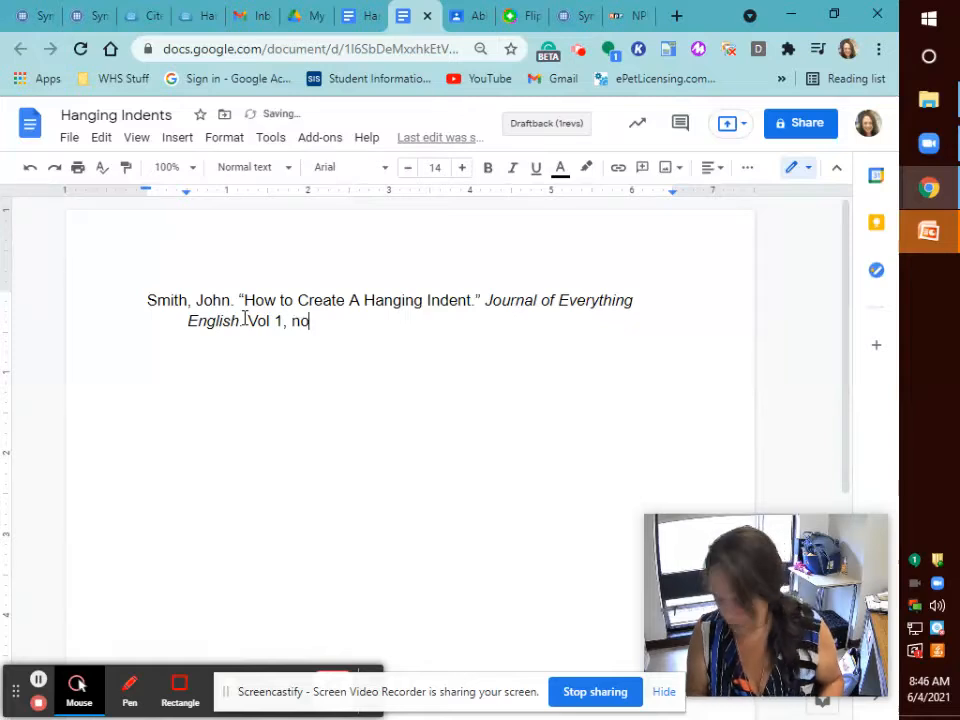
text(1)
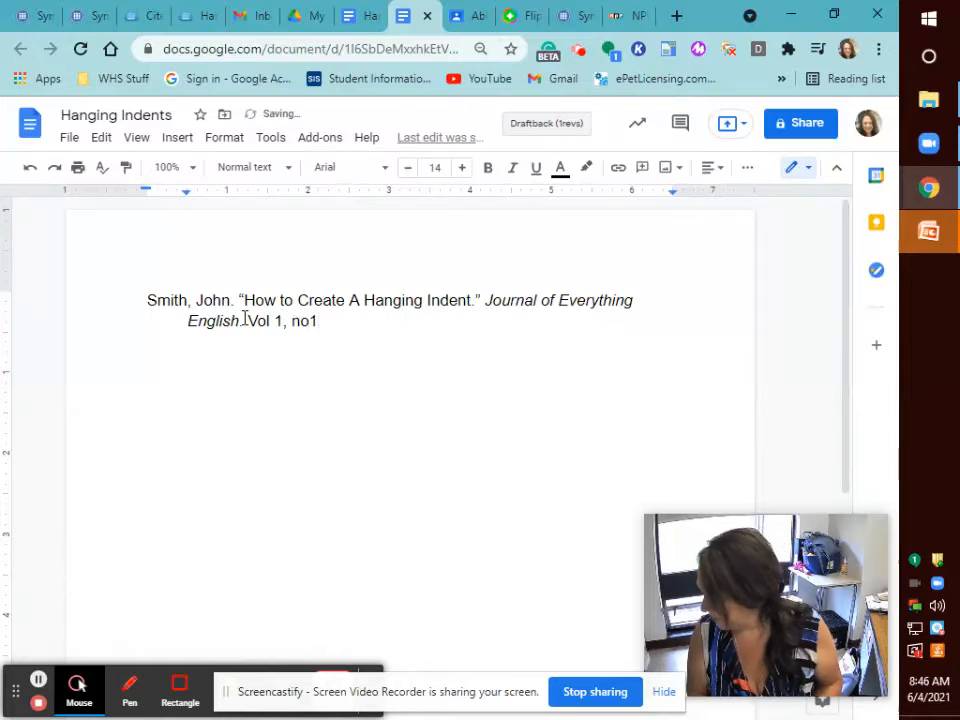
text(. )
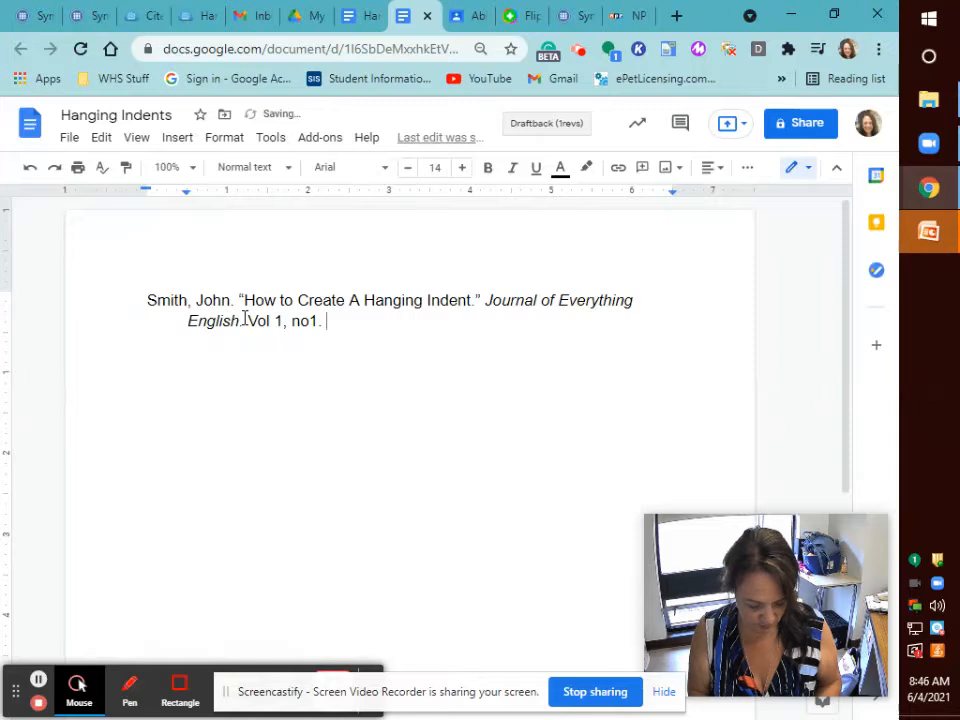
text(Sept )
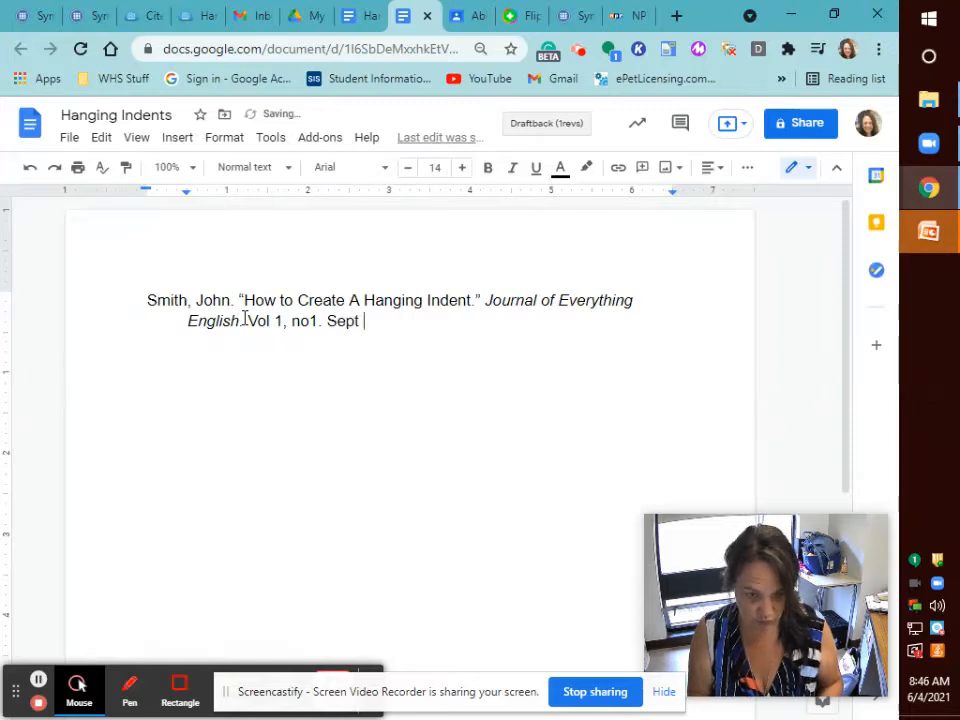
text(2020)
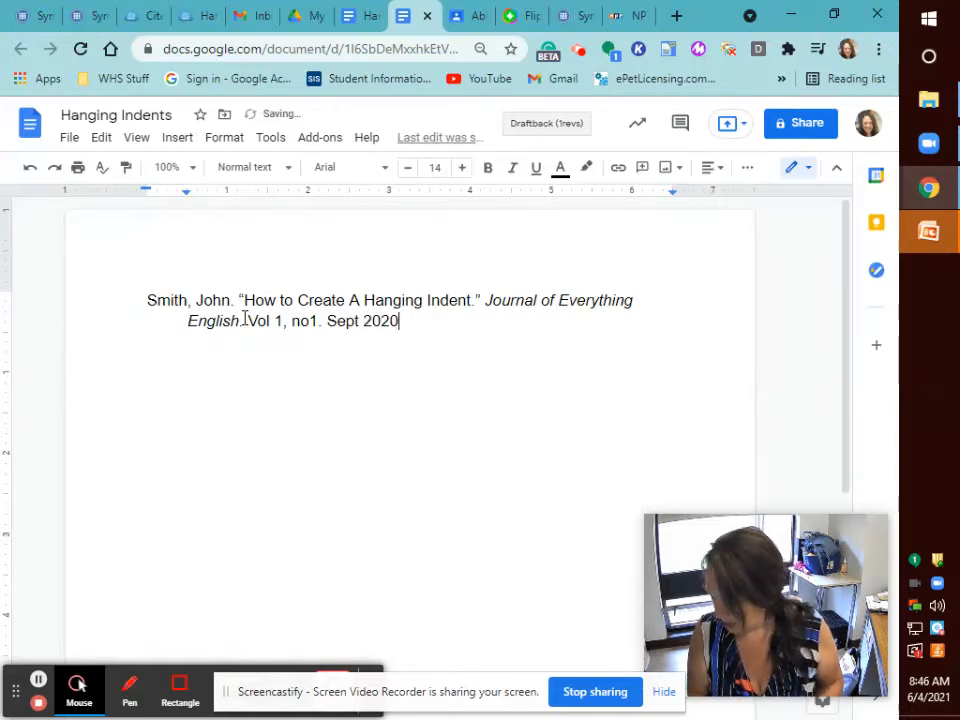
text(, pp)
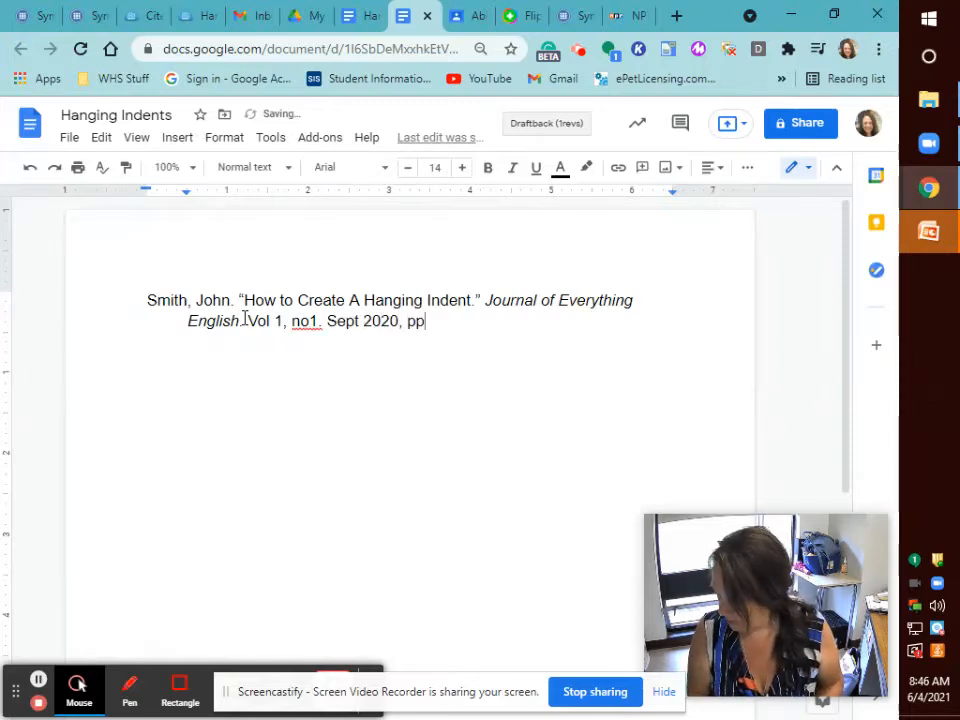
text( 23-25)
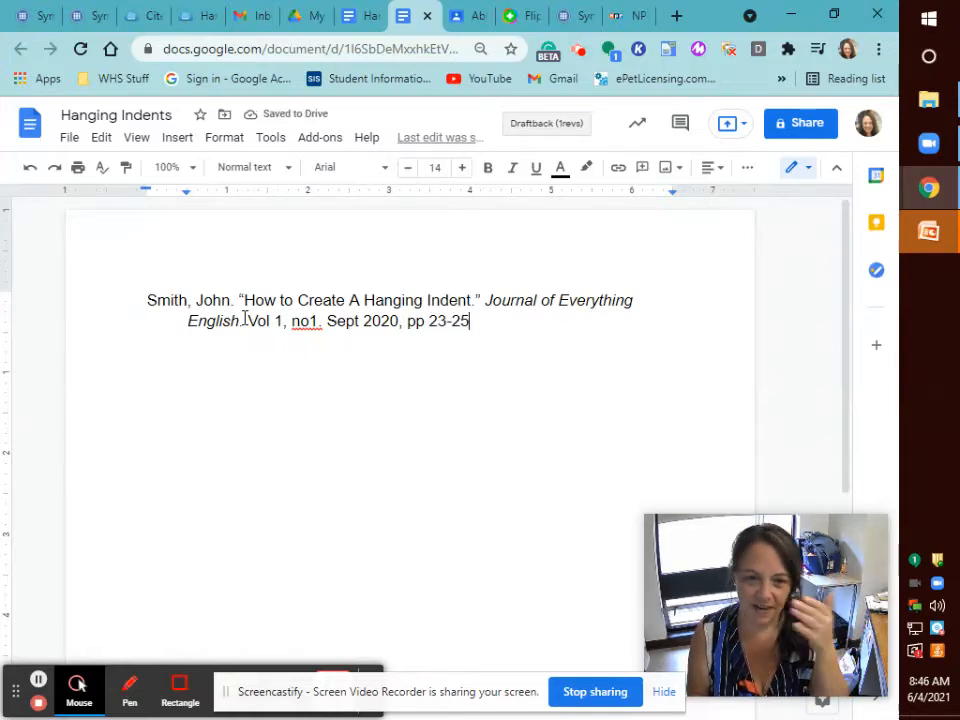
click(311, 321)
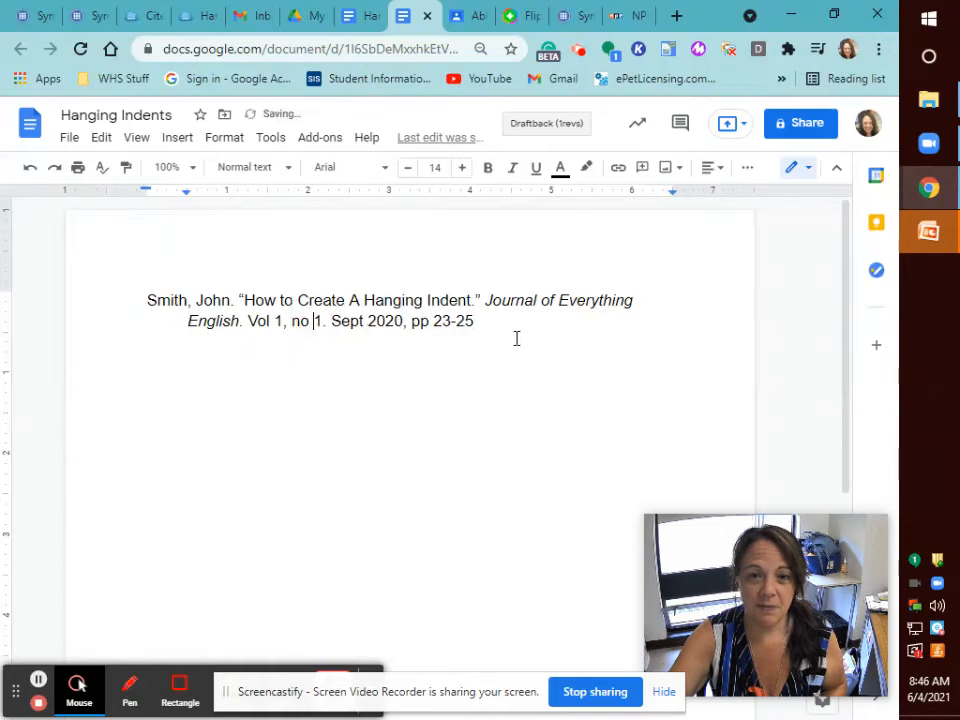
click(477, 321)
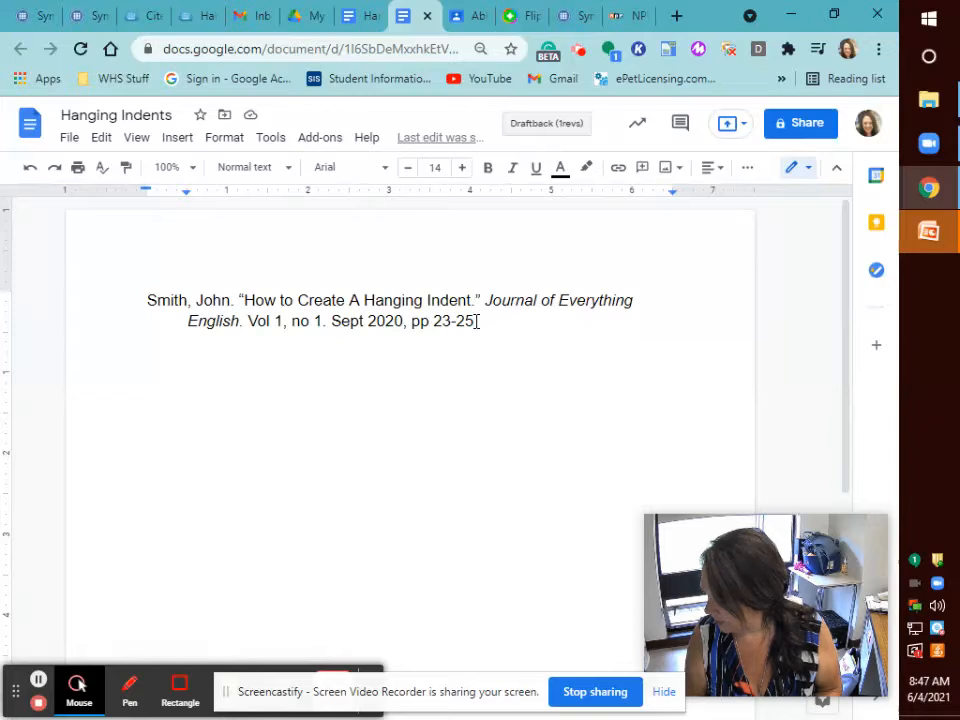
text(E)
text(B)
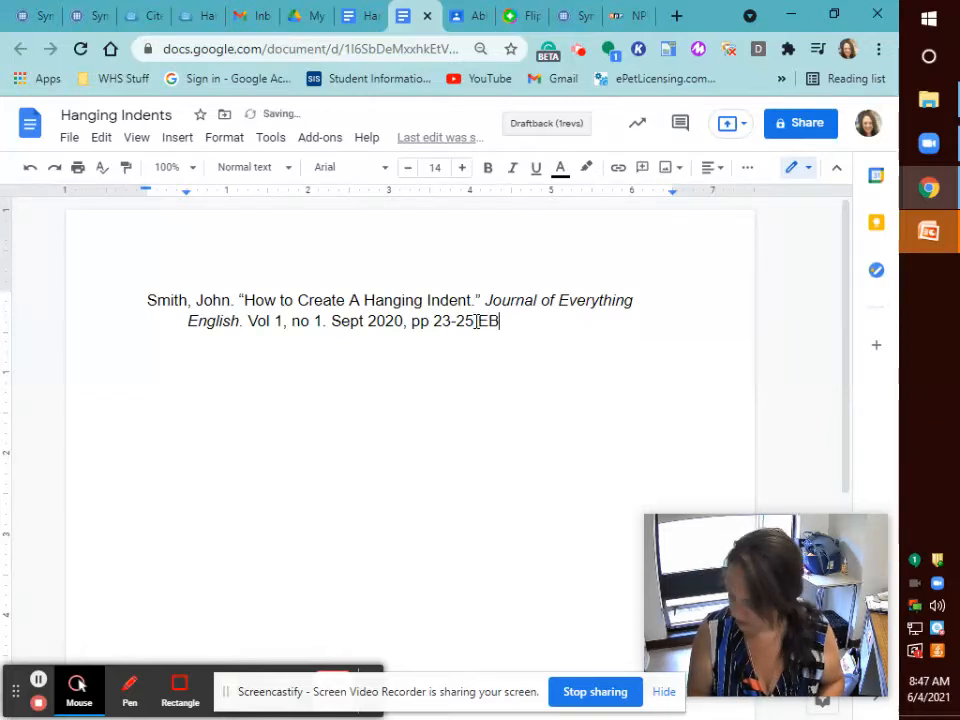
text(SCOhost)
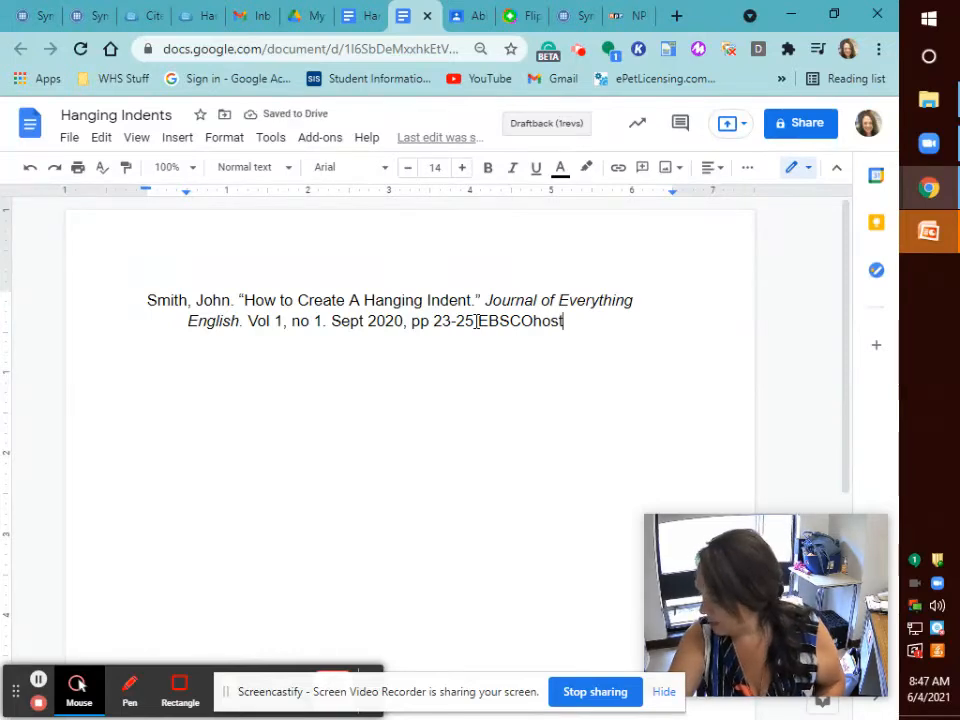
Separate EBSCOhost from the page range, punctuate it, and set 'EBSCOhost,' in italics.
click(476, 321)
key(End)
text(.)
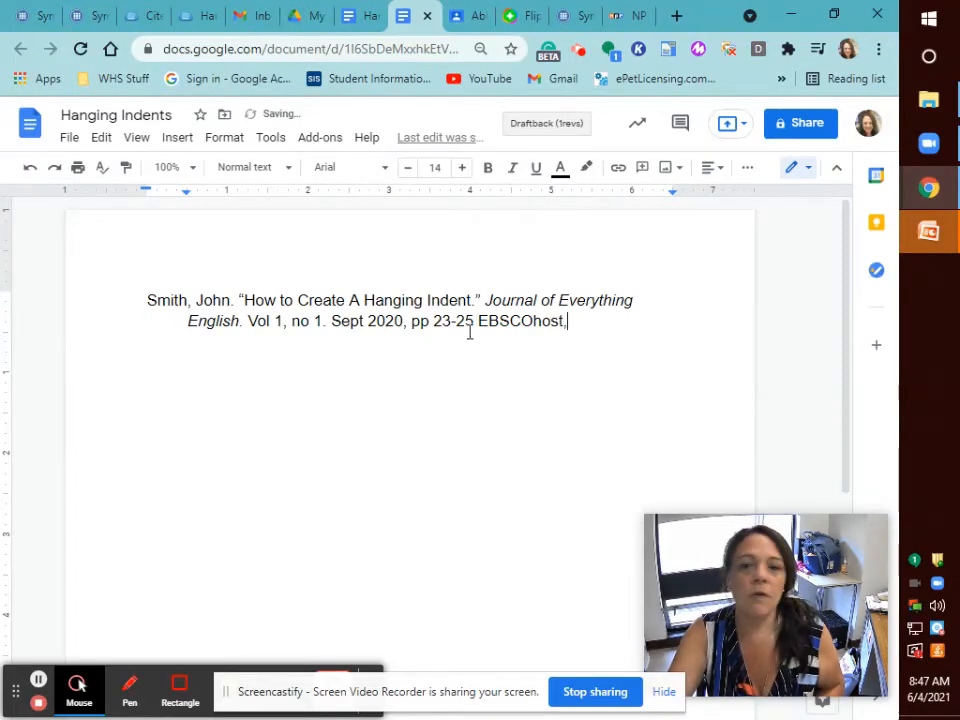
drag(478, 321, 578, 327)
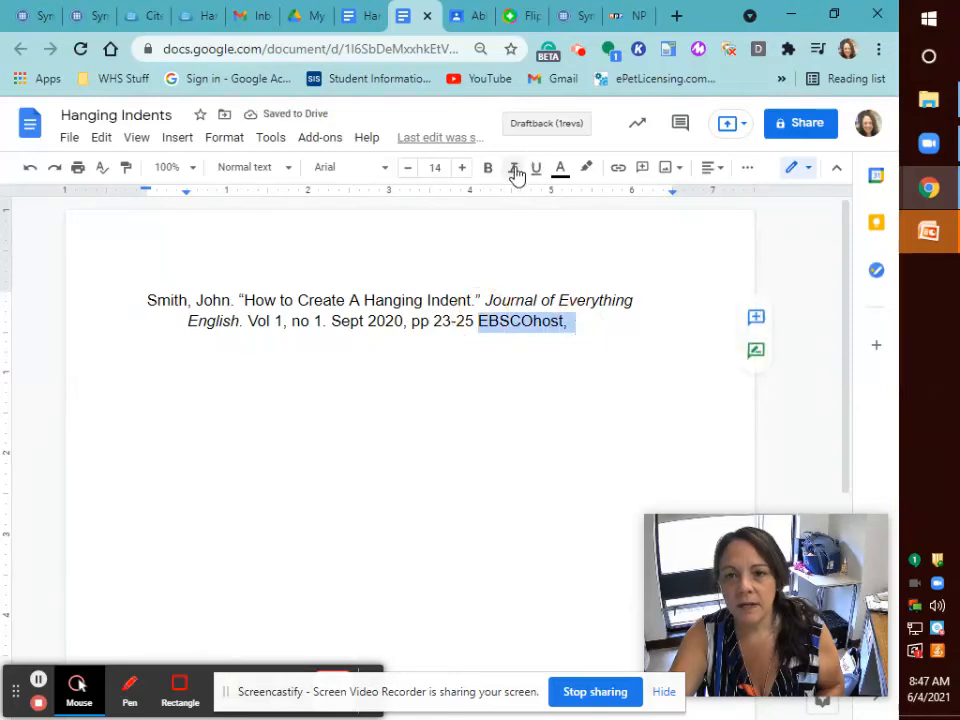
key(ctrl+i)
click(578, 321)
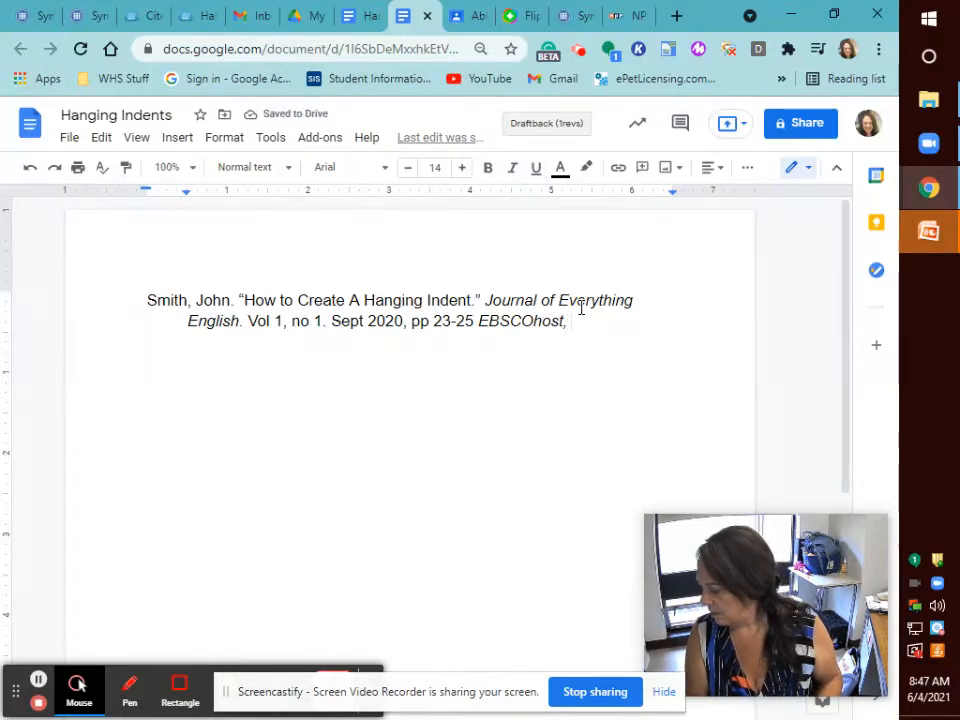
Type the search.ebscohost.com/lohin.aspx?... URL followed by a period and 'Accessed'.
text(search)
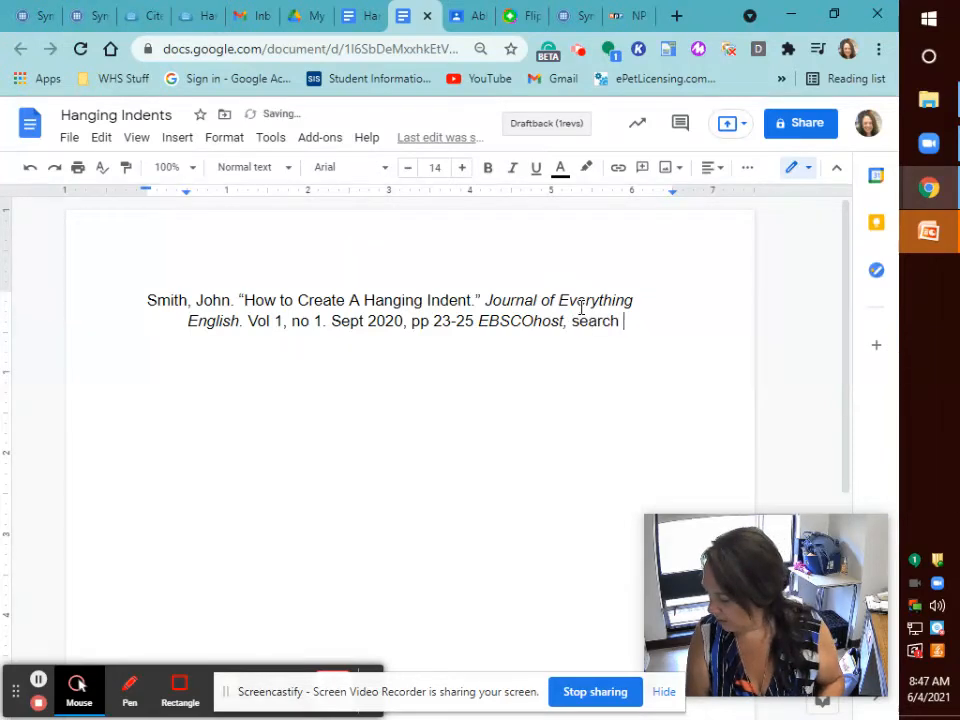
text( .ebsc)
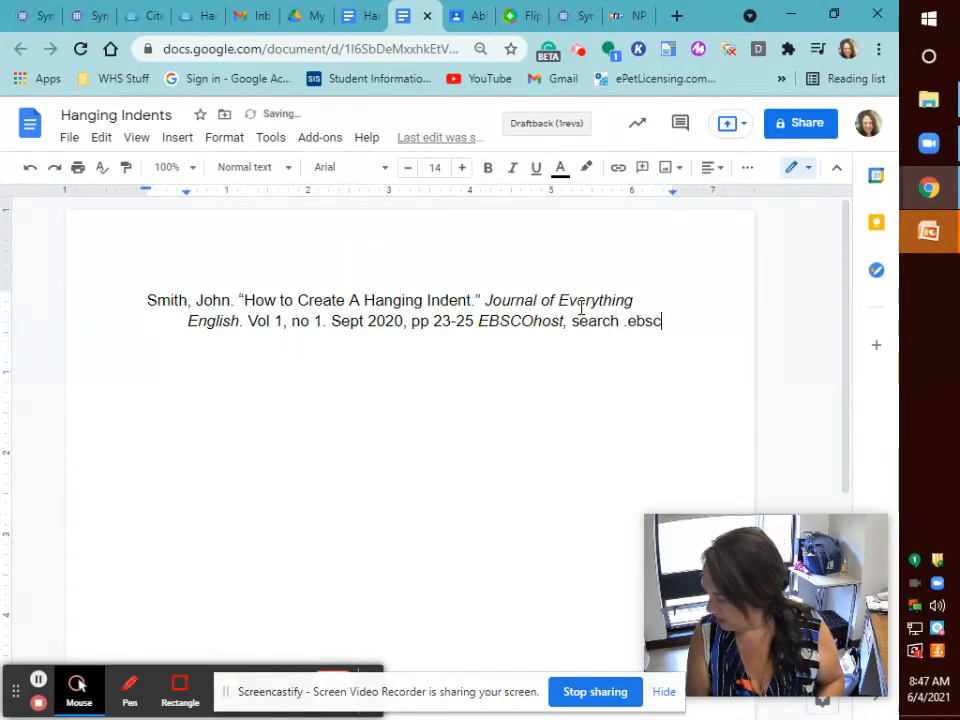
text(o)
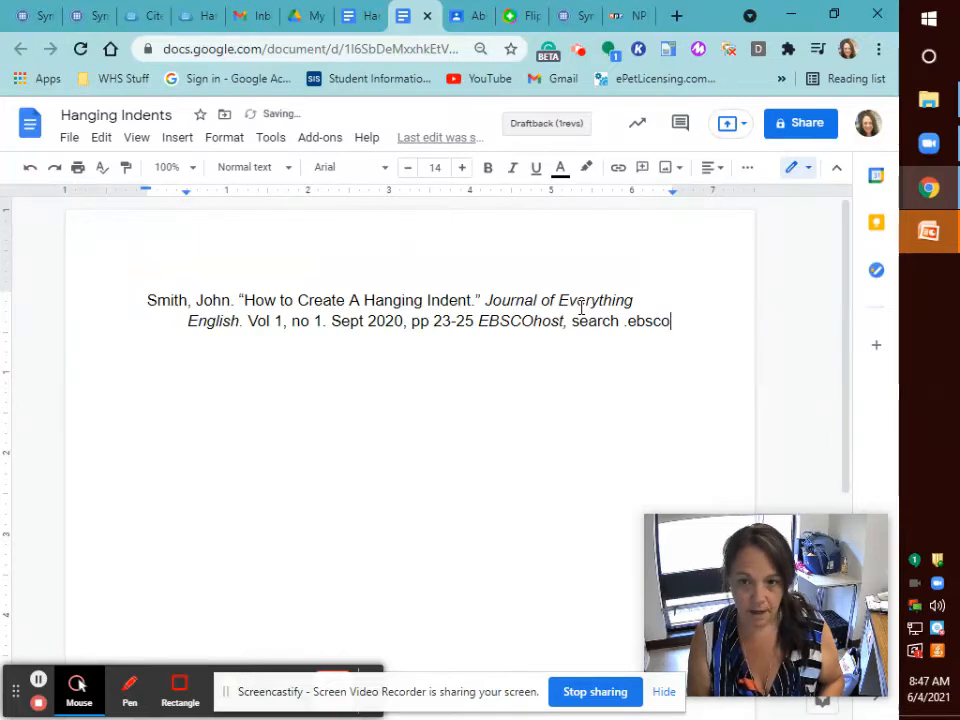
key(BackSpace)
key(BackSpace)
key(BackSpace)
key(BackSpace)
key(BackSpace)
key(BackSpace)
key(BackSpace)
text(.)
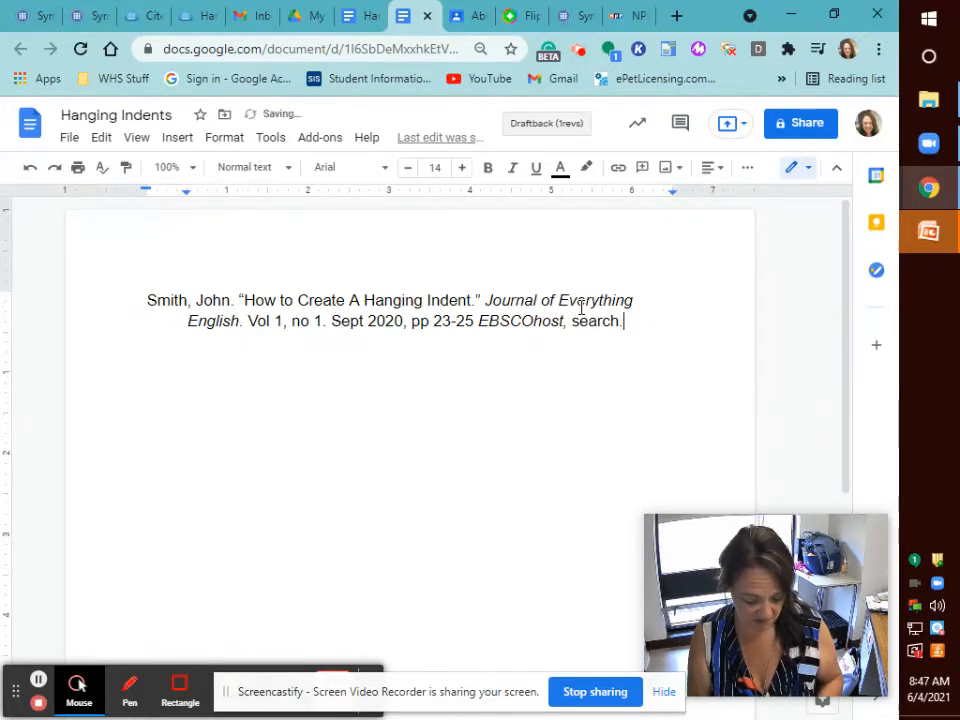
text(ebscohost.com)
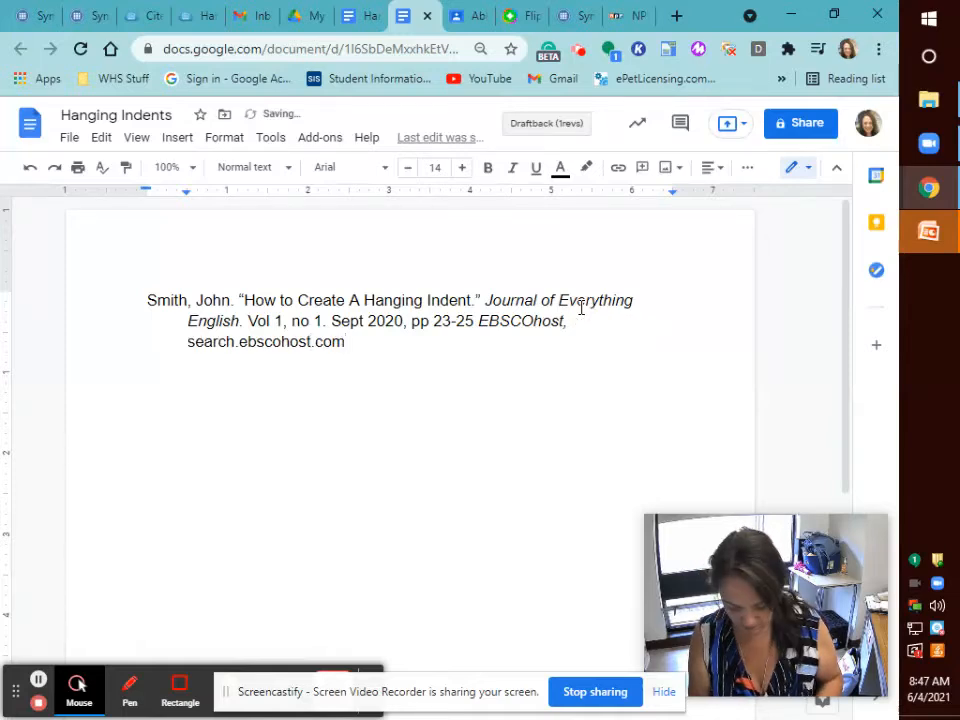
text(/lo)
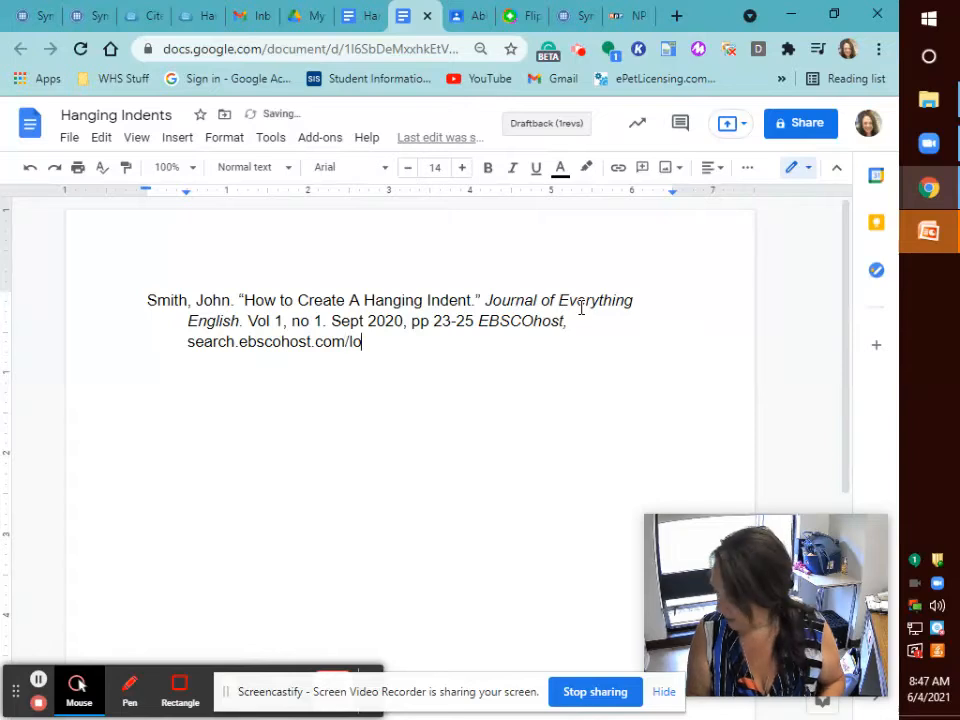
text(hin.aspx)
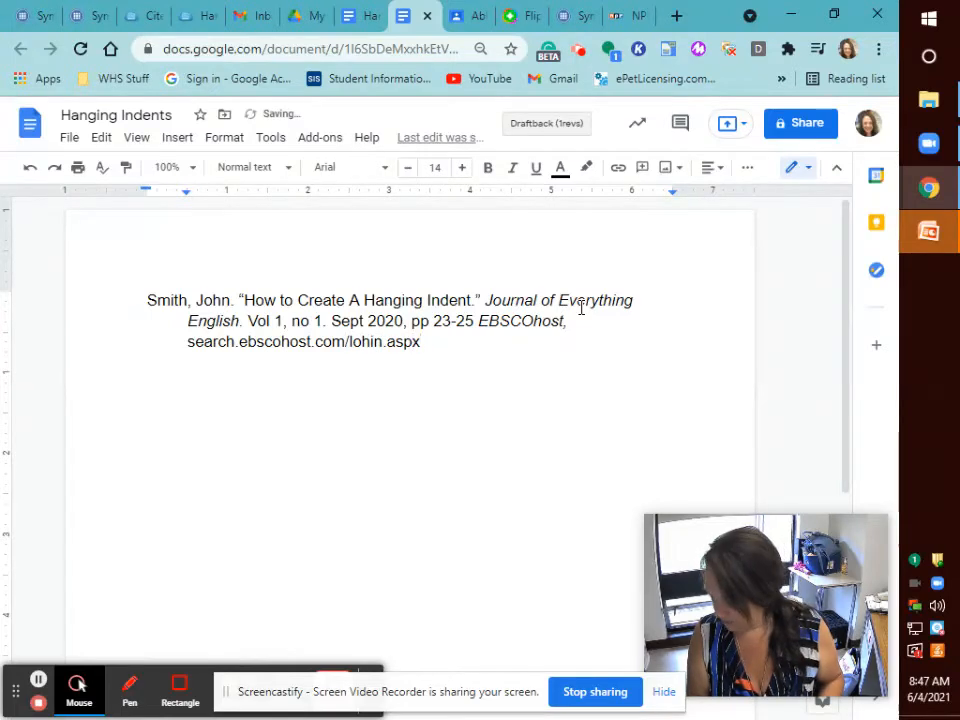
text(?)
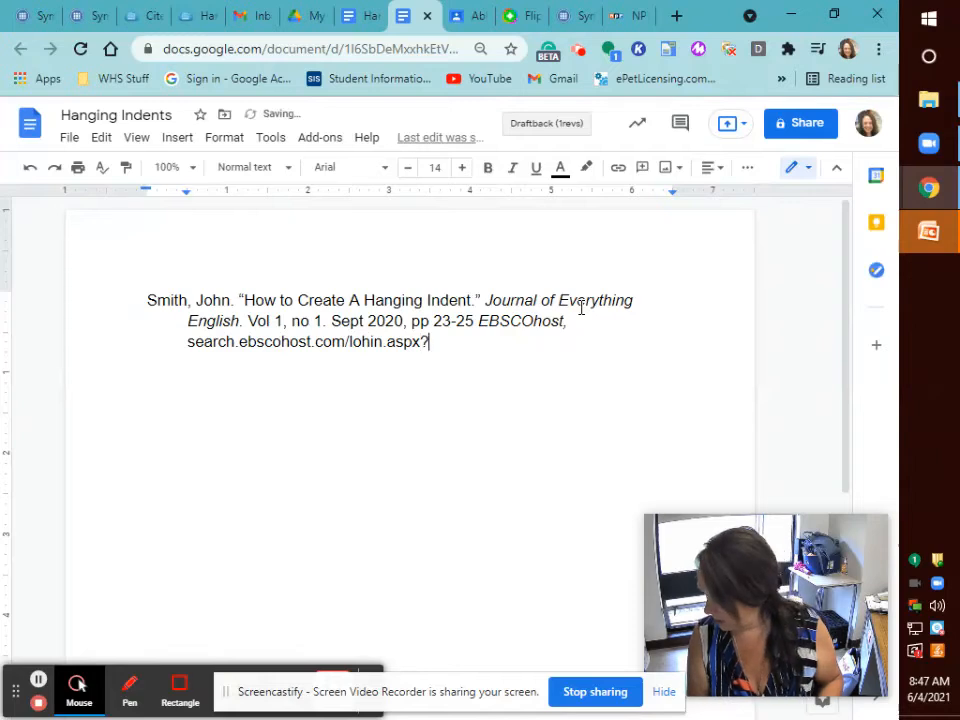
text(d)
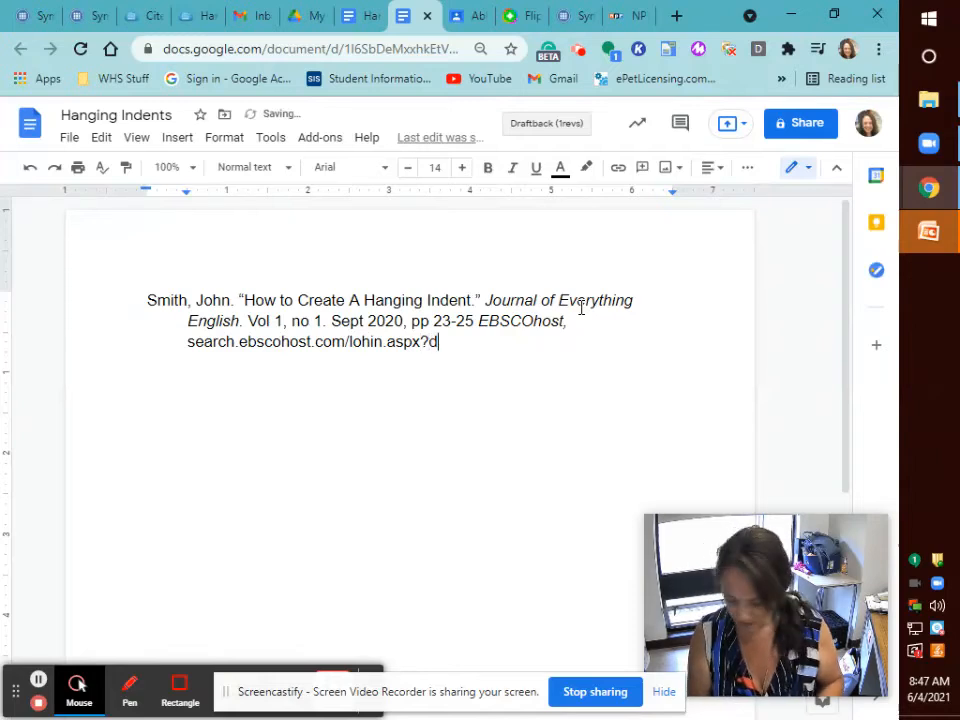
text(irect)
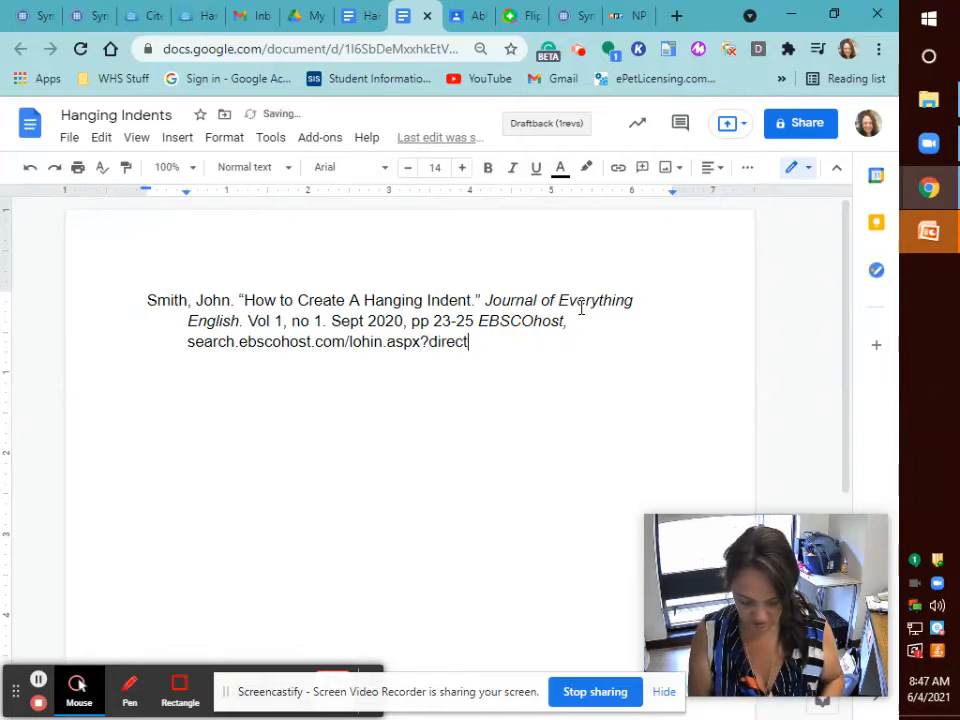
text(=ture)
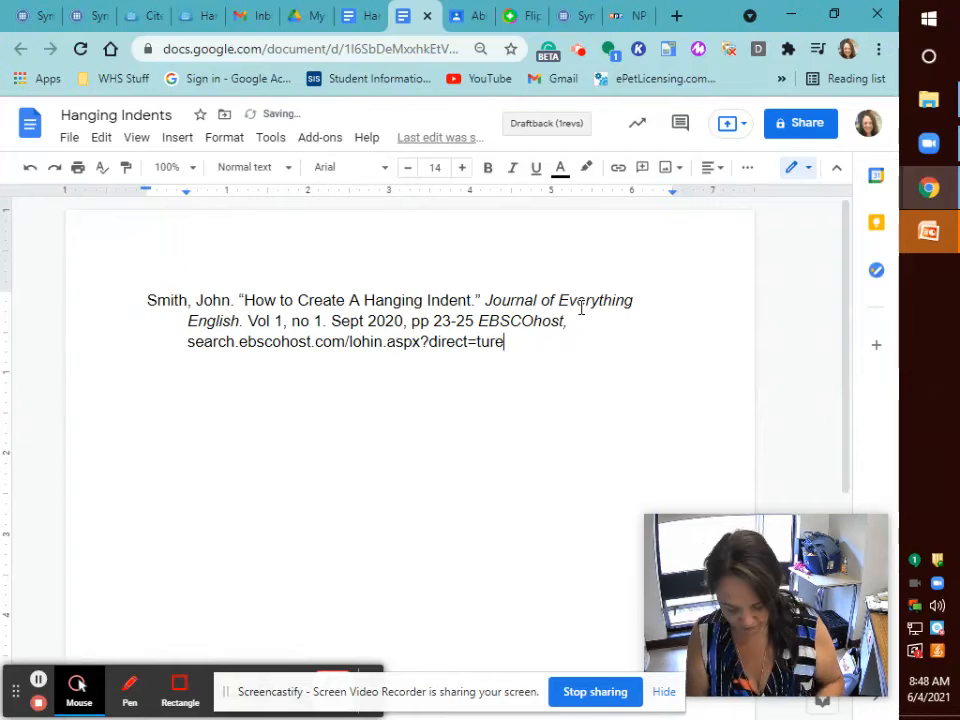
text(&)
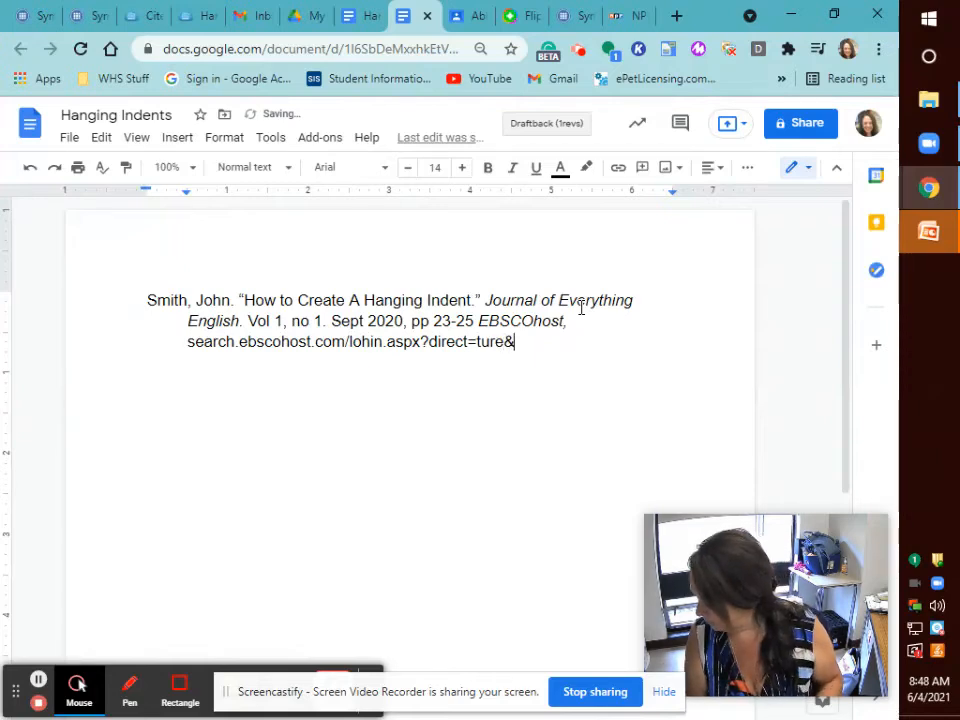
text(db)
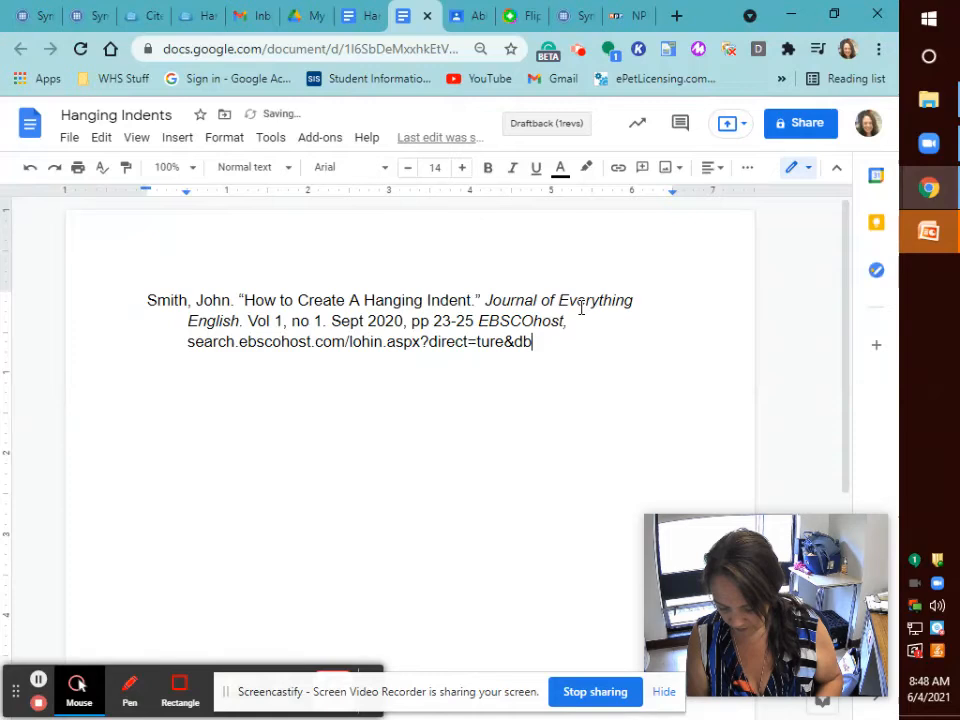
text(=)
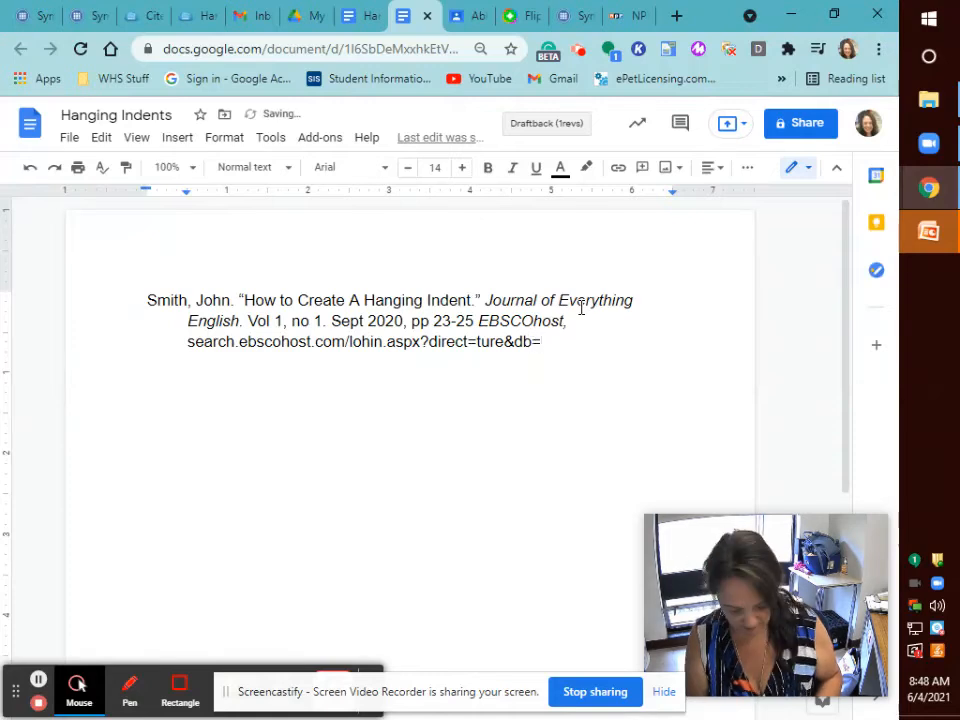
text(han)
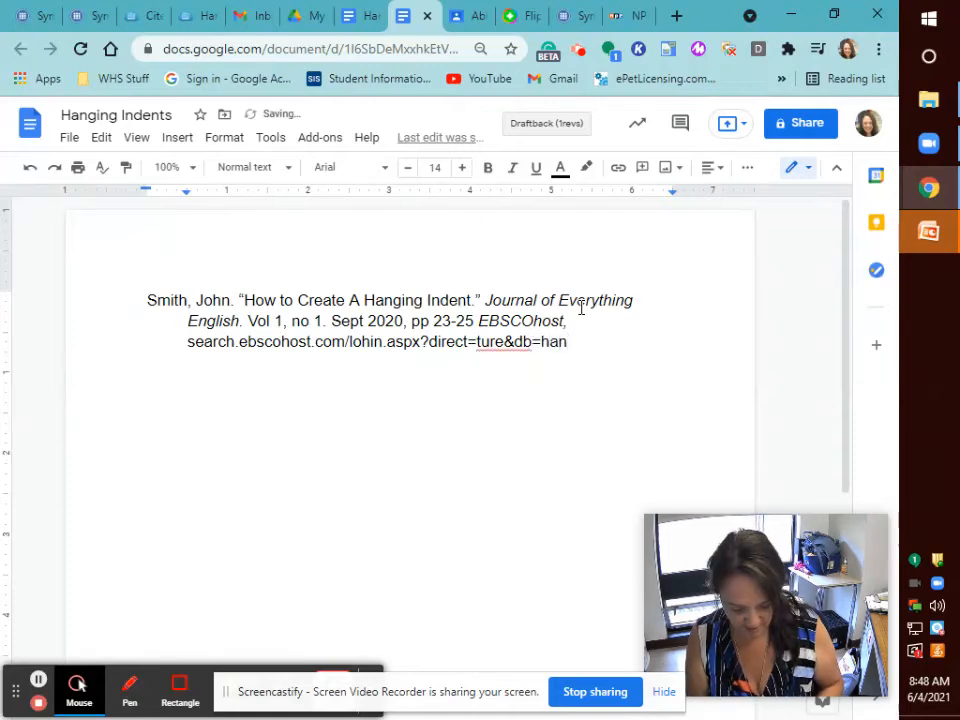
text(&)
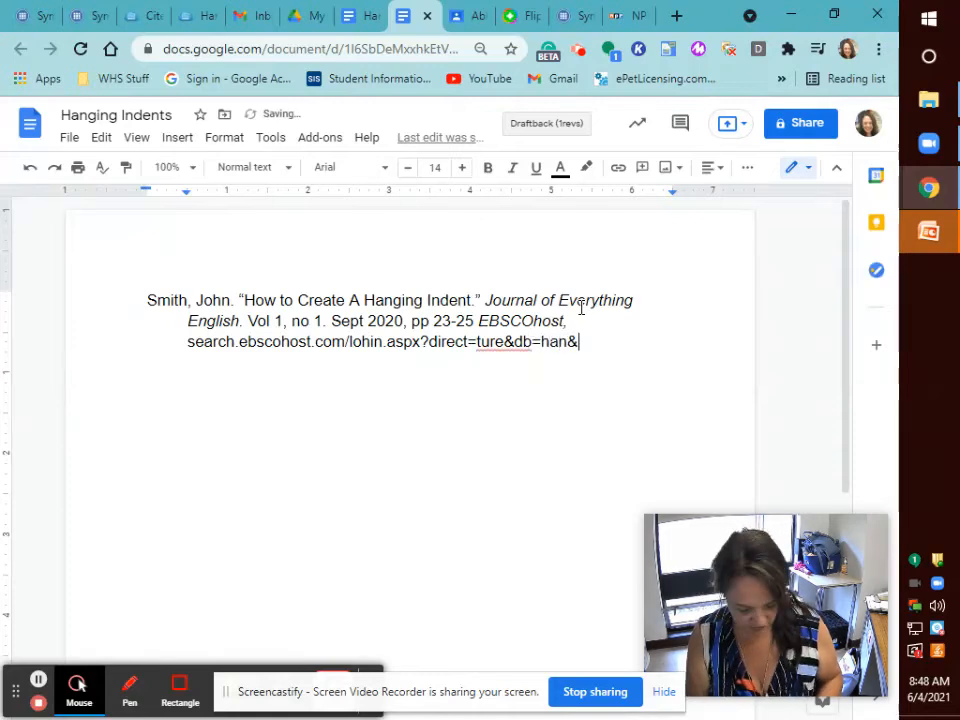
text(dn)
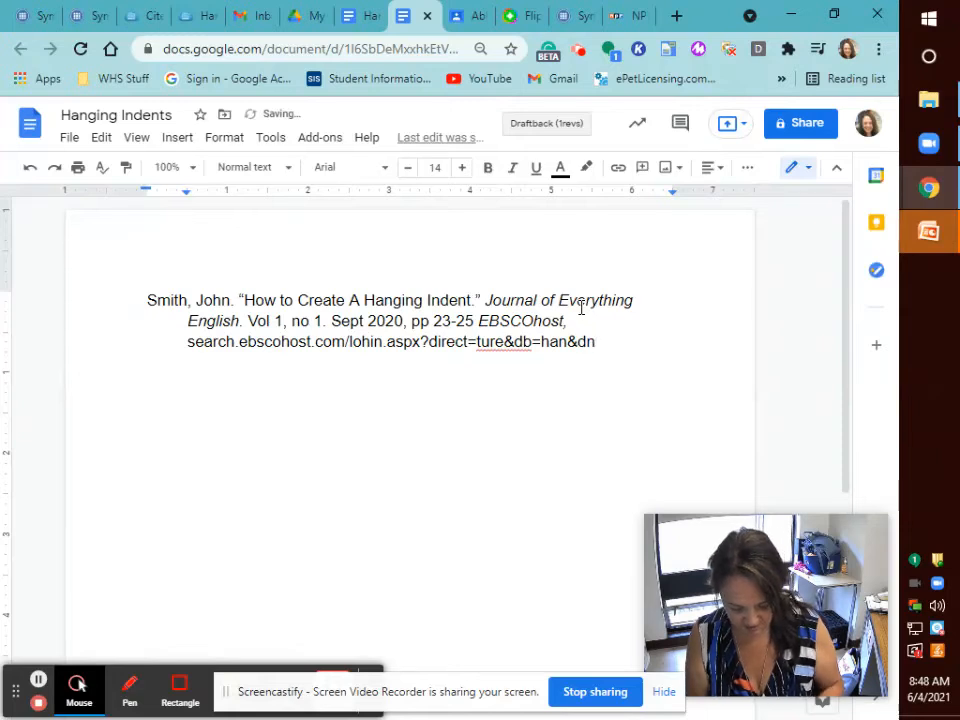
text(&site)
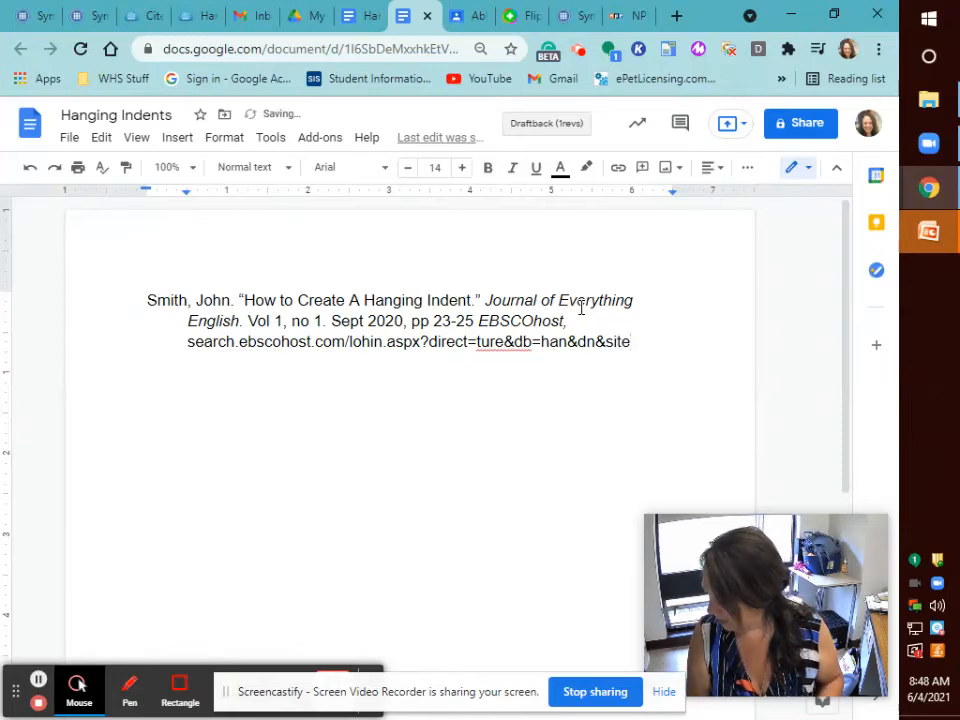
text(=)
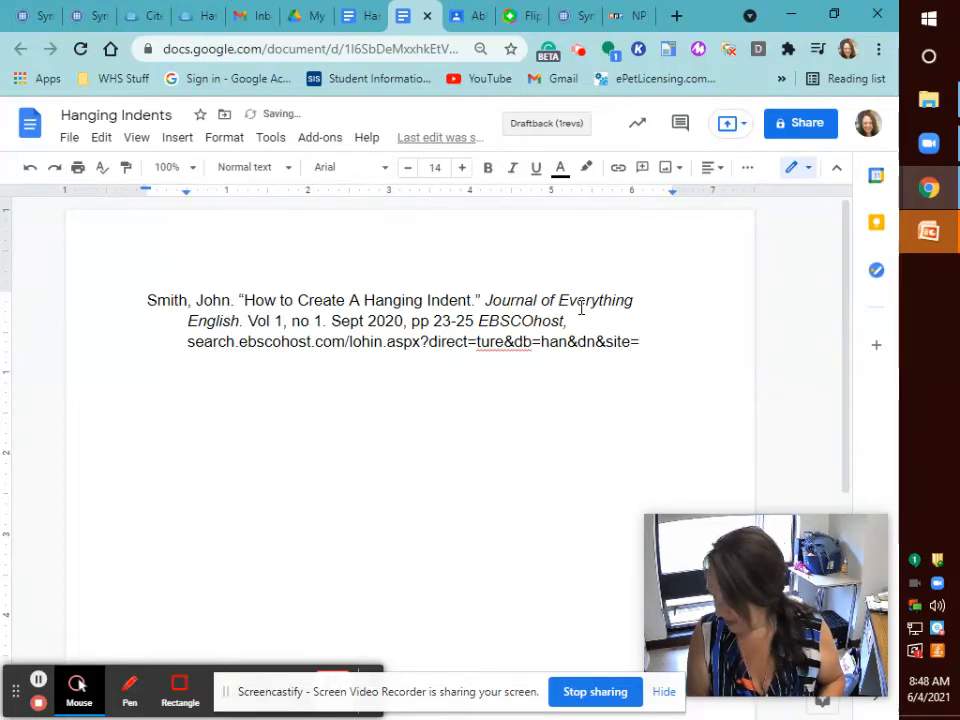
text(eho)
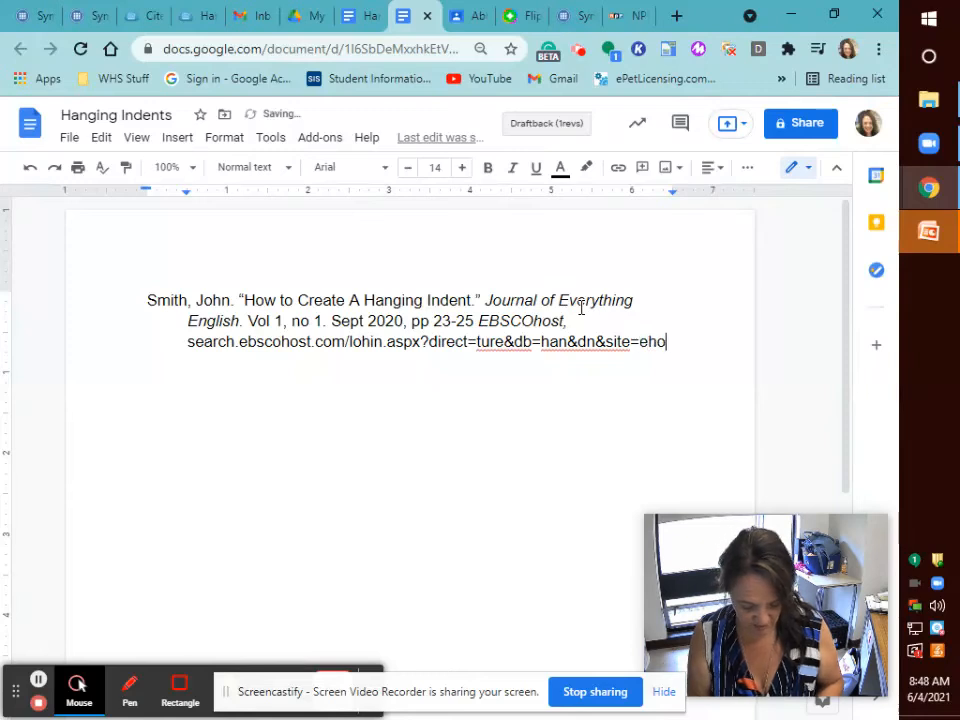
text(st-live)
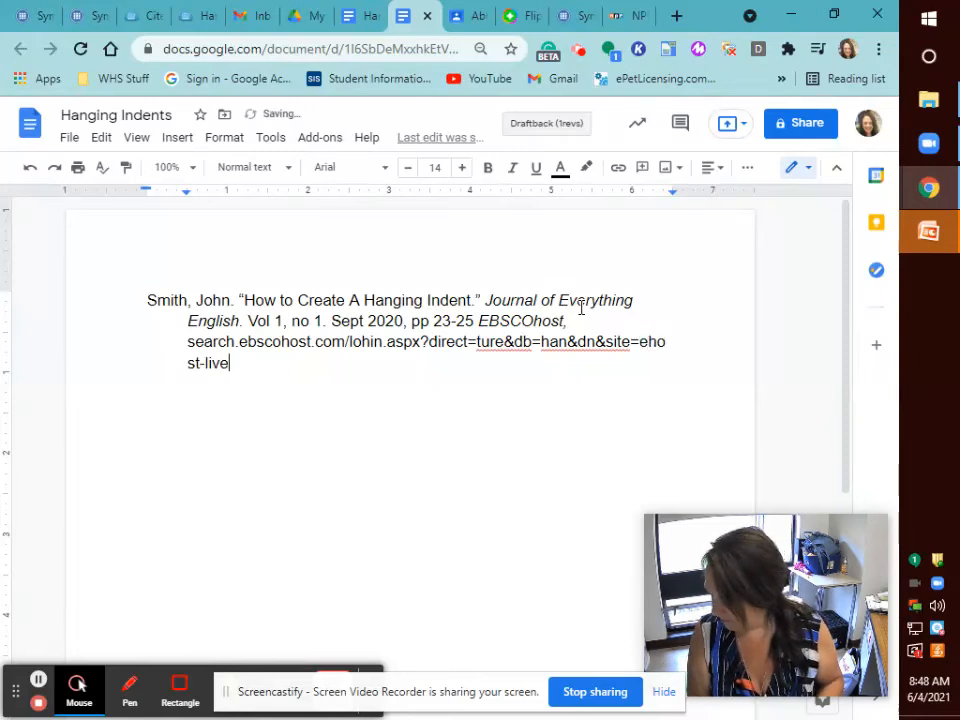
text(.)
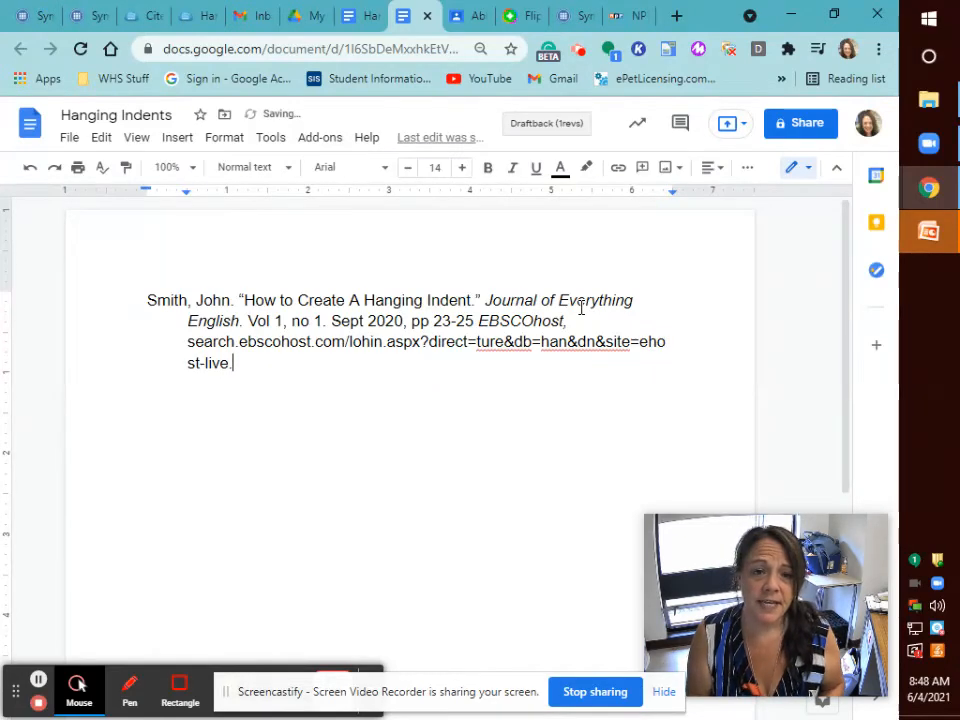
text( Accessed)
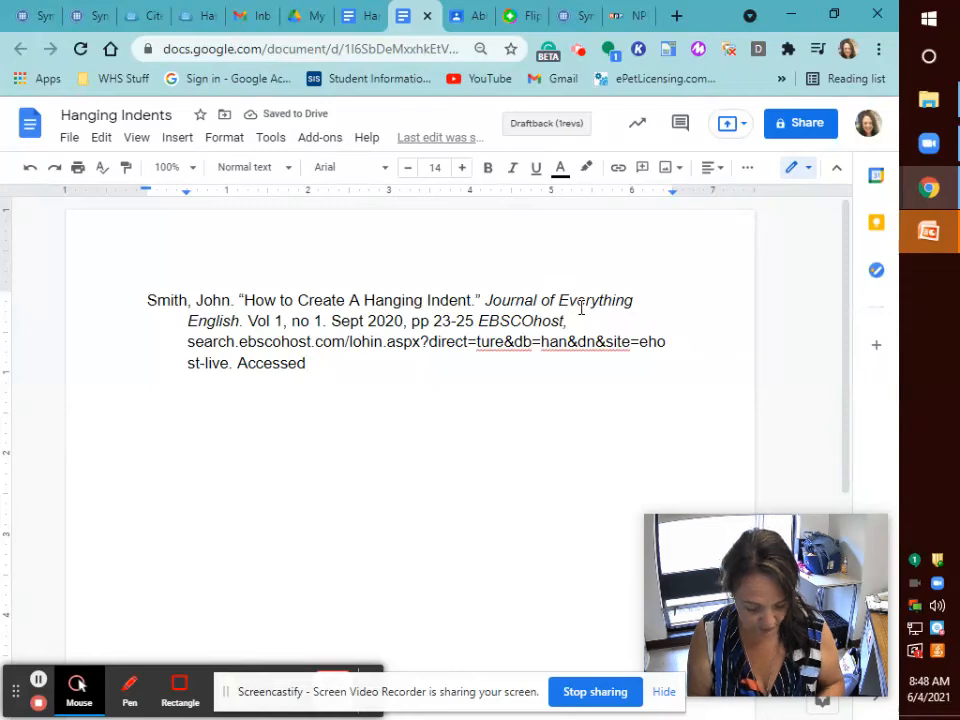
Type '4 June 2021.' after 'Accessed' to end the citation.
text(4 June 2021)
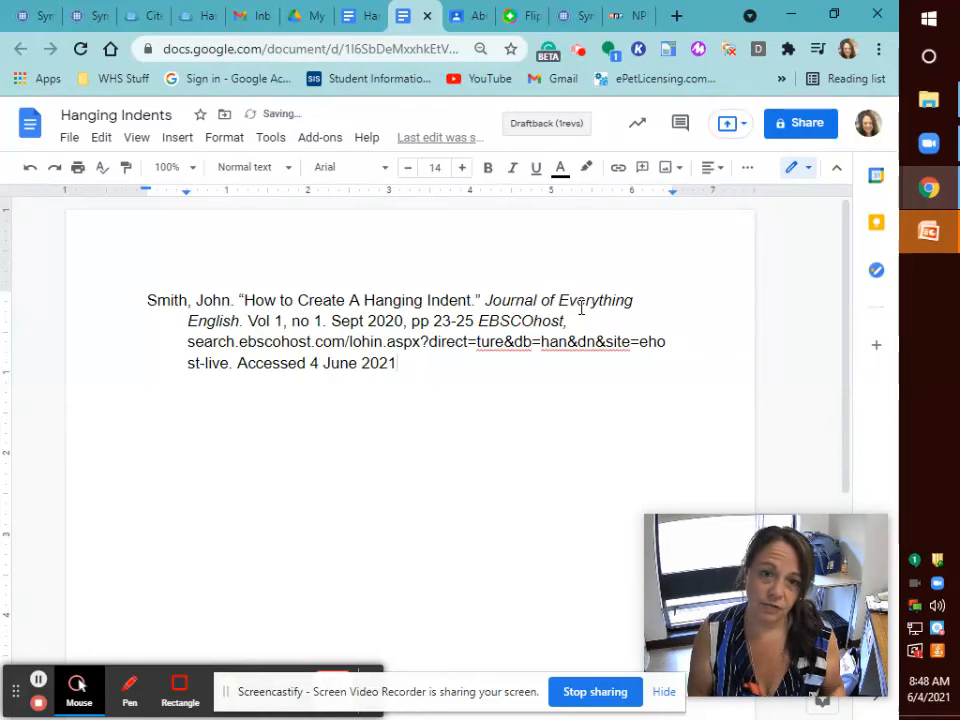
text(.)
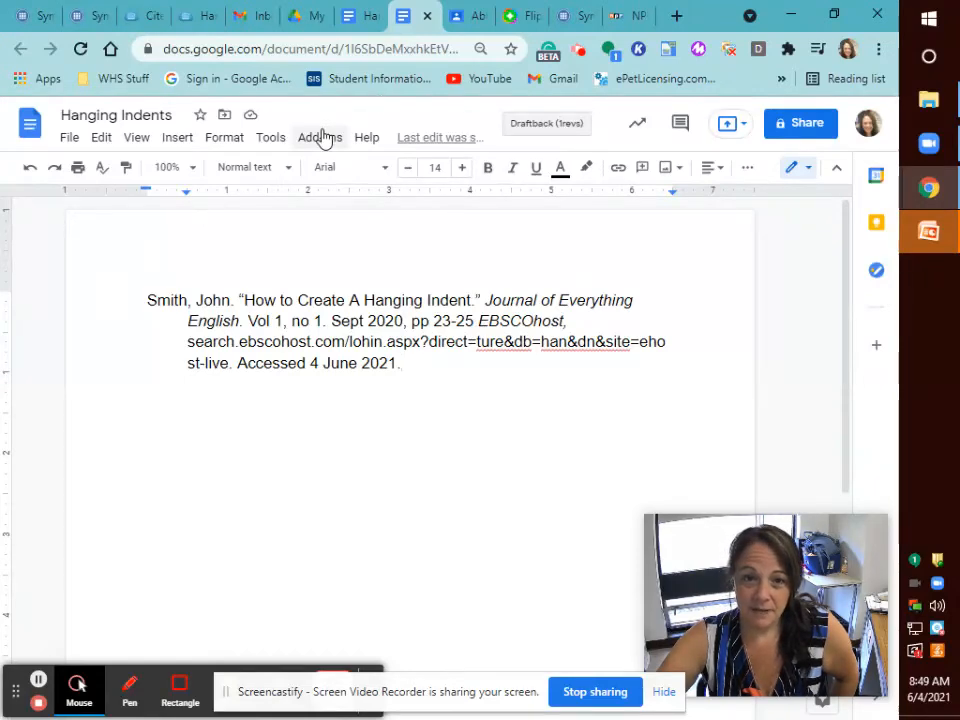
click(79, 688)
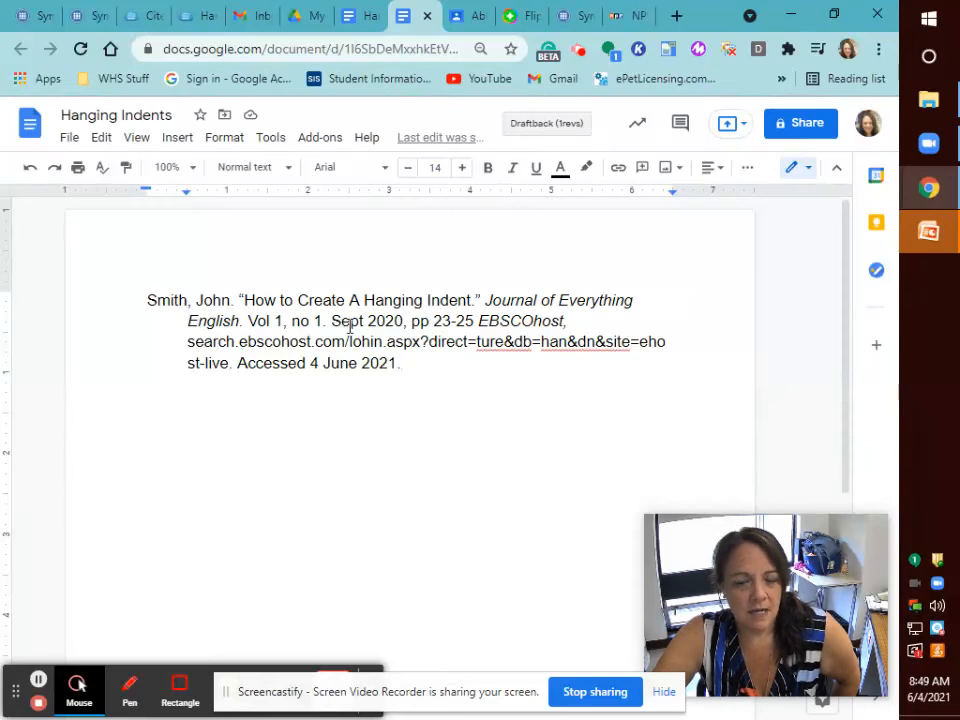
Select the whole citation and change it to Times New Roman, 12 pt.
click(147, 303)
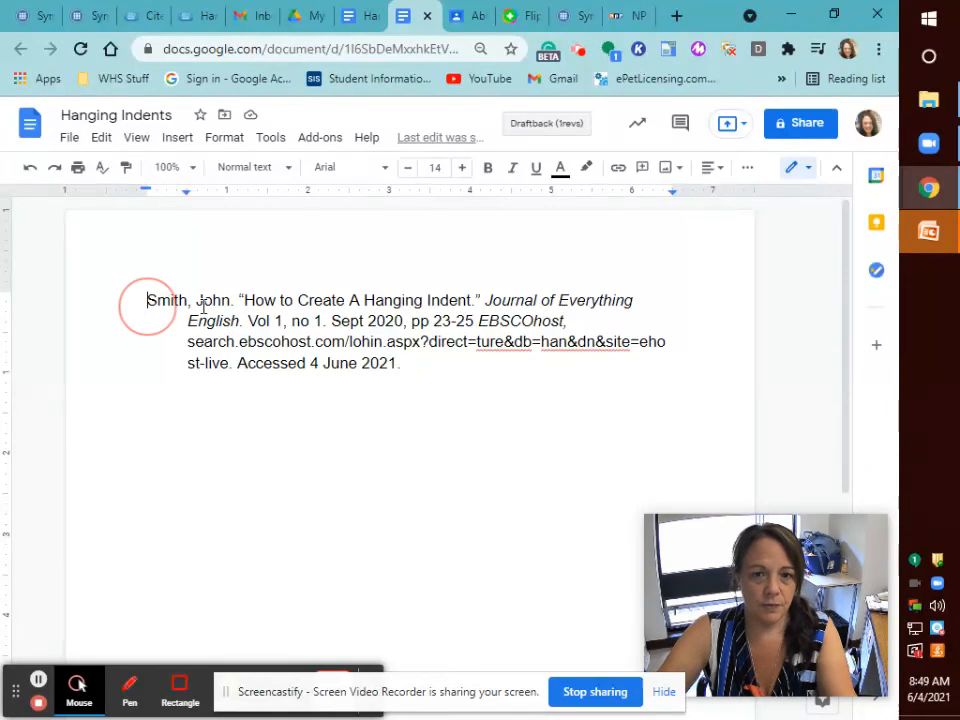
shift+click(452, 386)
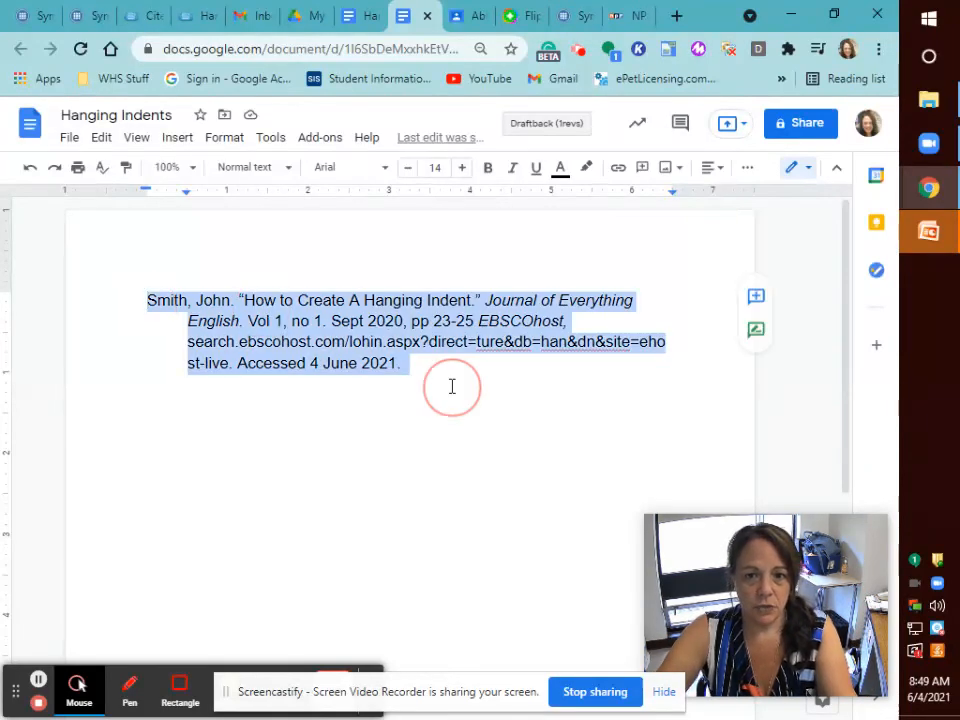
click(387, 171)
click(424, 277)
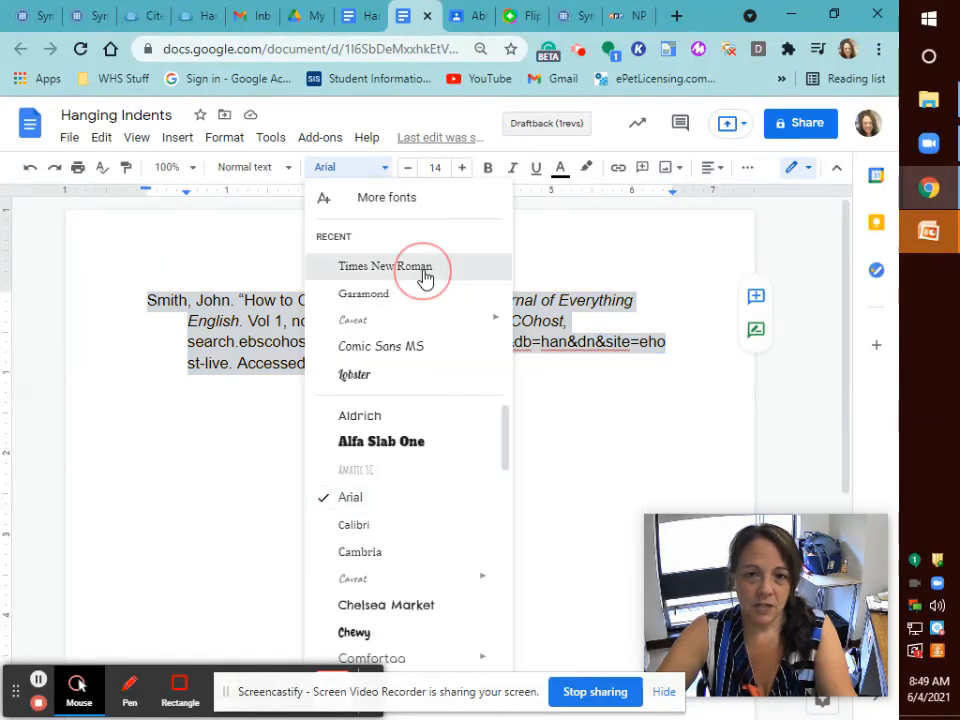
click(408, 168)
click(408, 168)
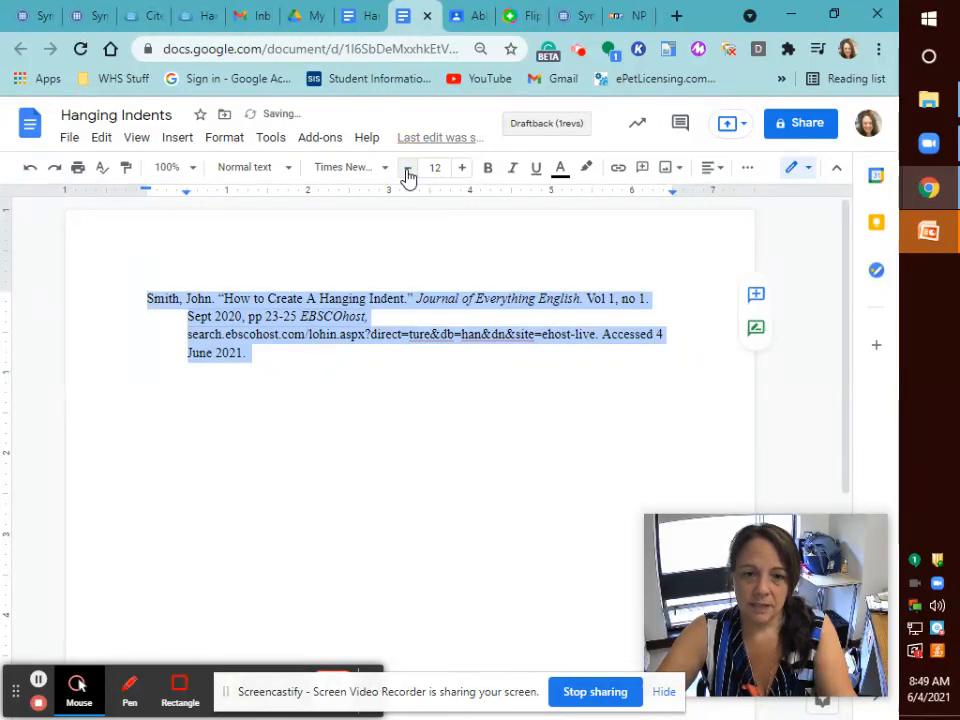
Set the selected citation's line spacing to Double from Format > Line spacing.
click(224, 138)
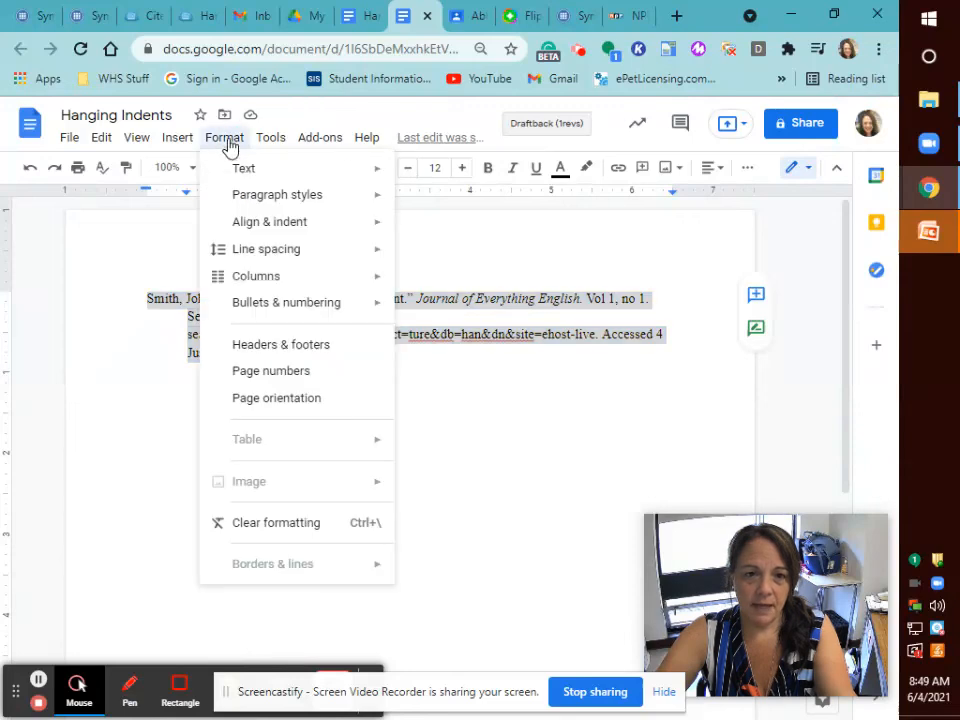
mouse_move(285, 262)
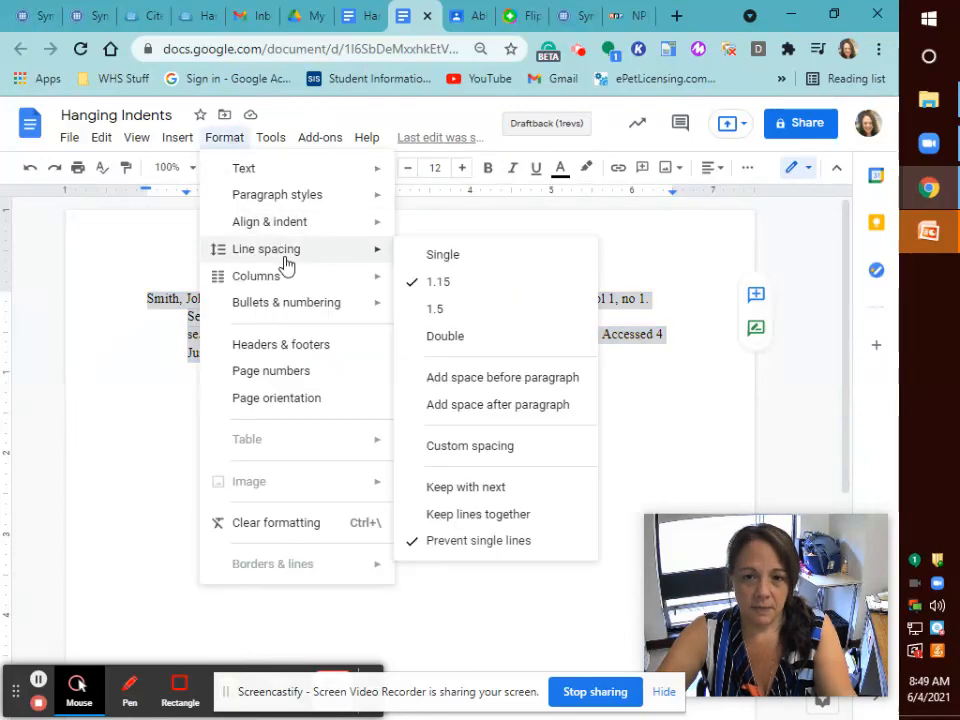
mouse_move(370, 277)
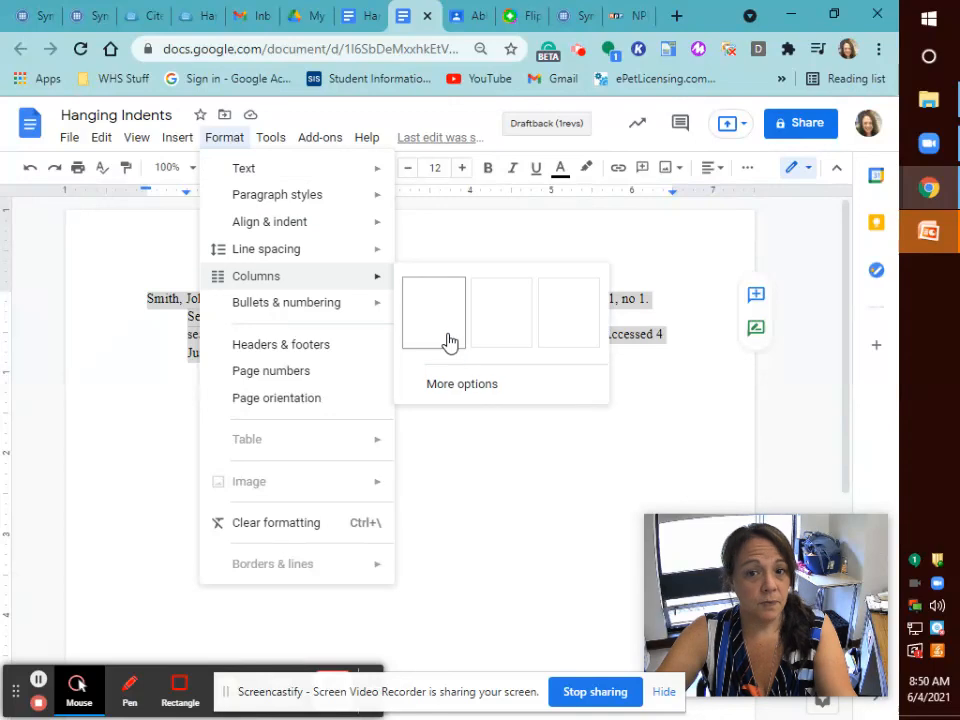
mouse_move(343, 257)
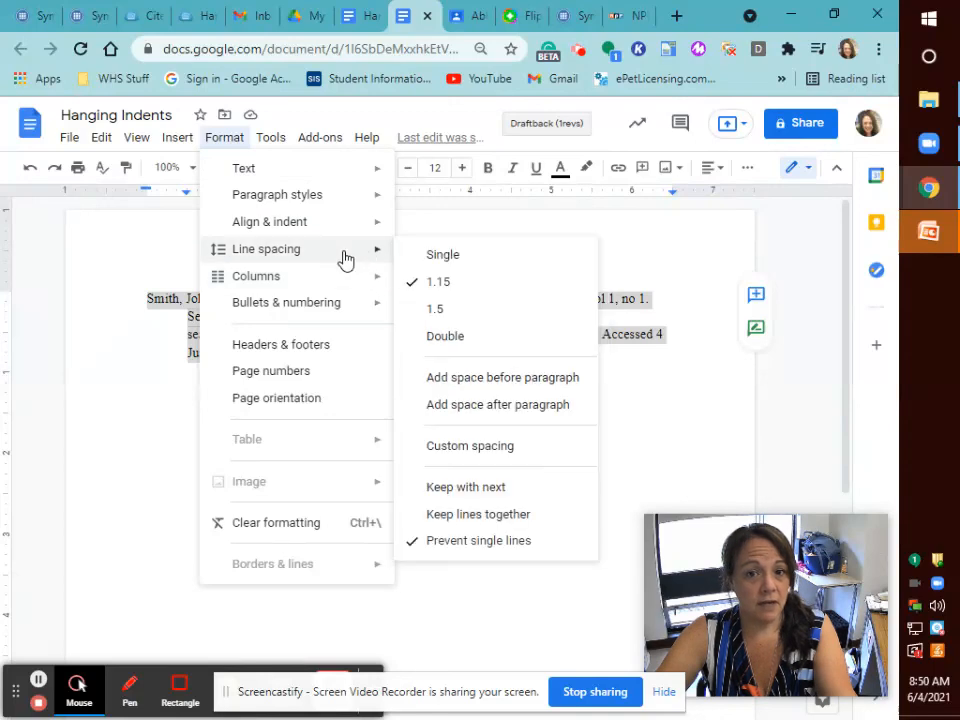
click(453, 338)
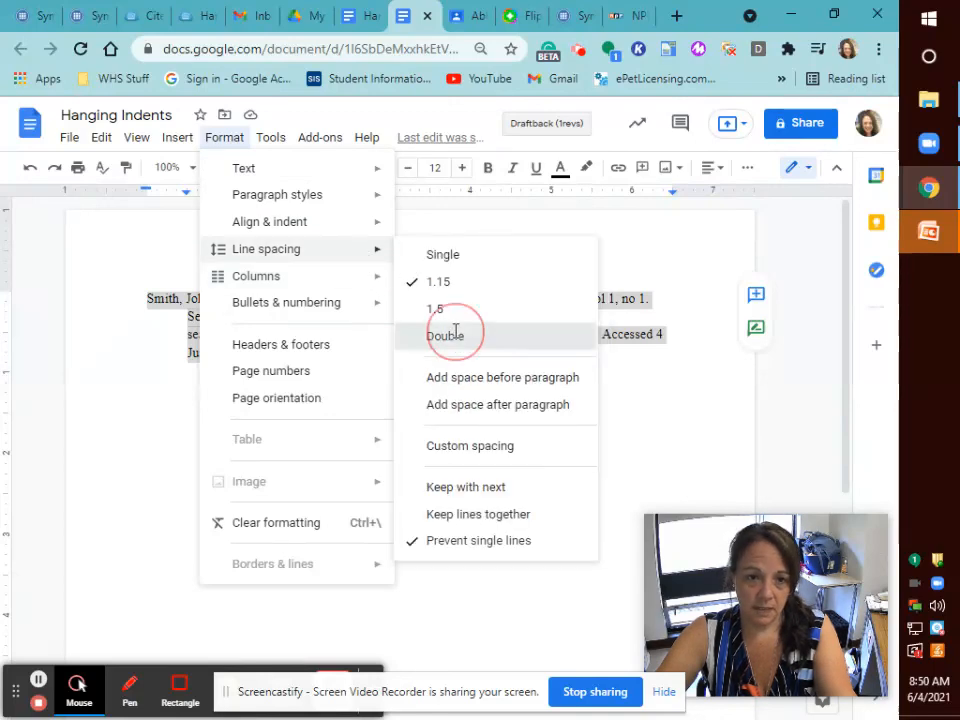